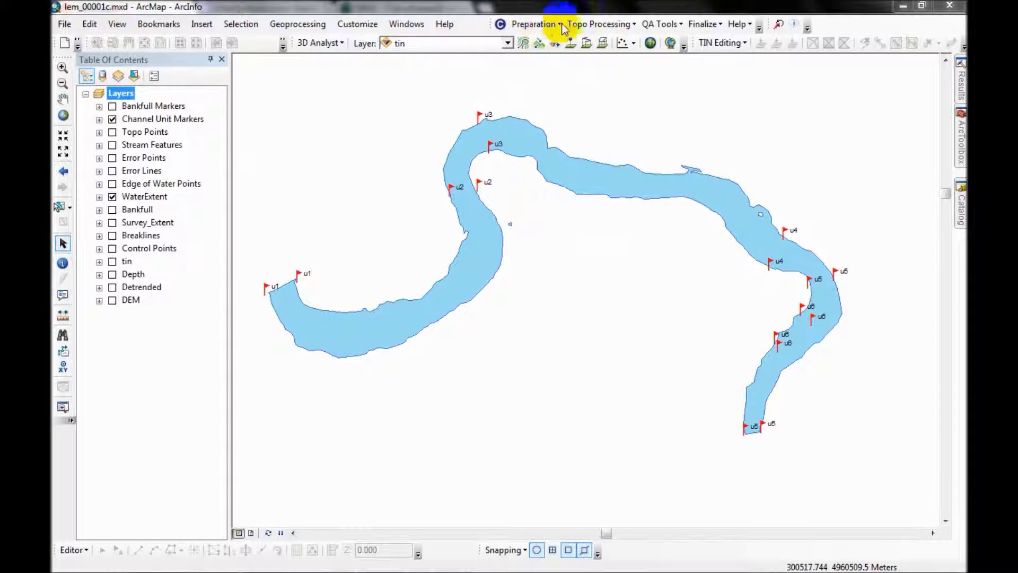
Run Digitize Channel Unit Polygons with the given output file GDB to add the channel units layer to the map
click(590, 26)
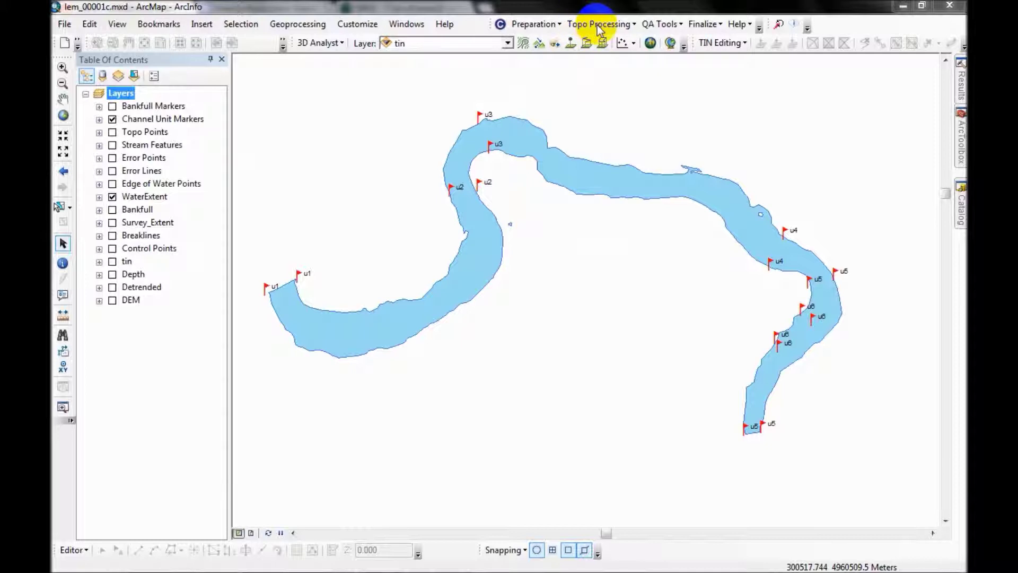
click(599, 28)
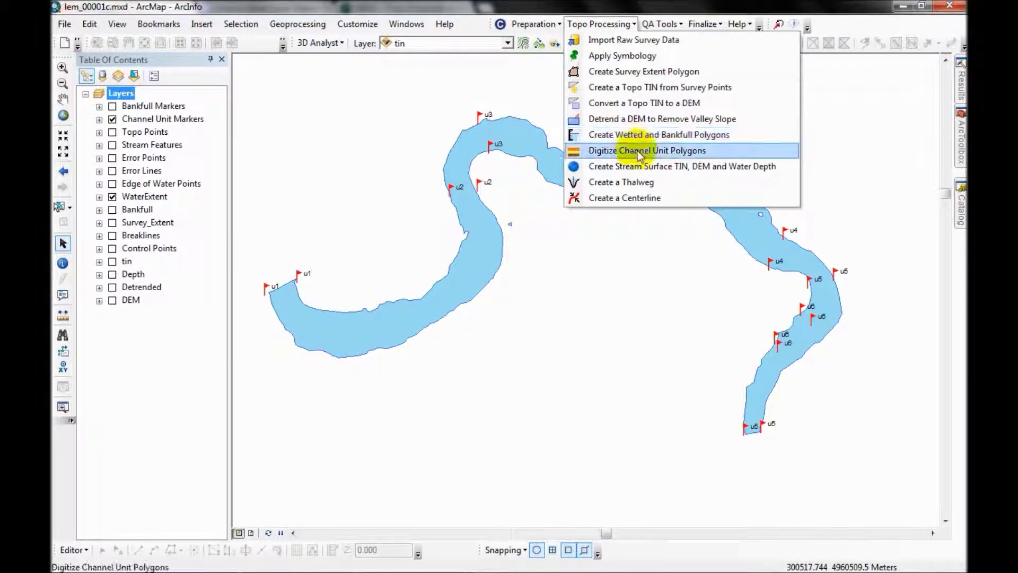
click(665, 154)
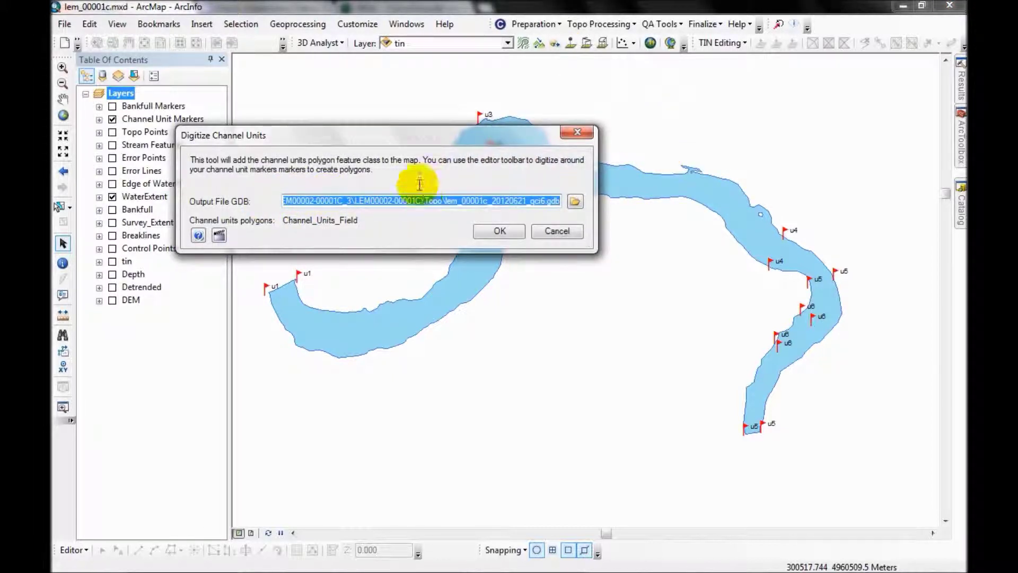
click(517, 232)
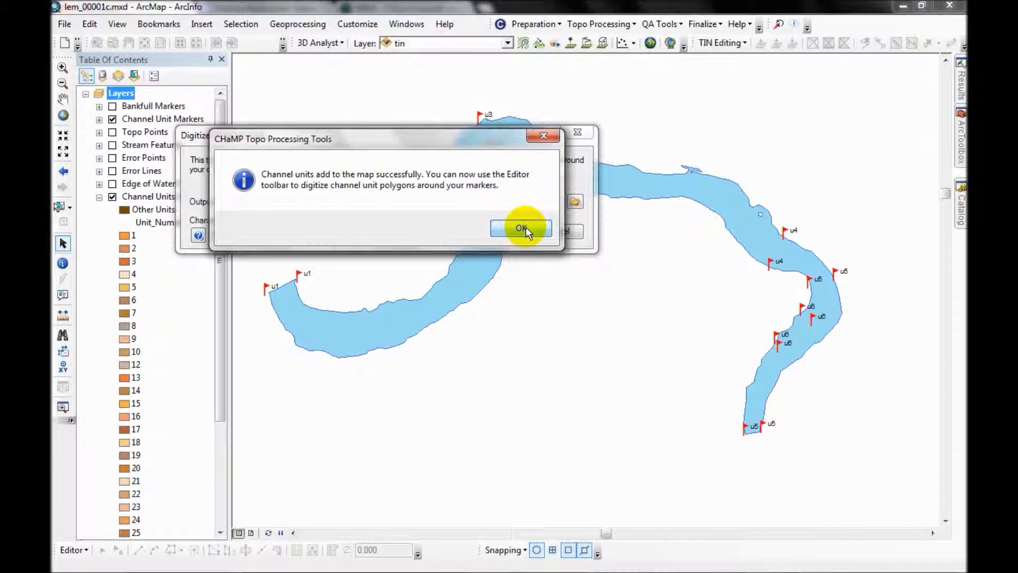
click(521, 228)
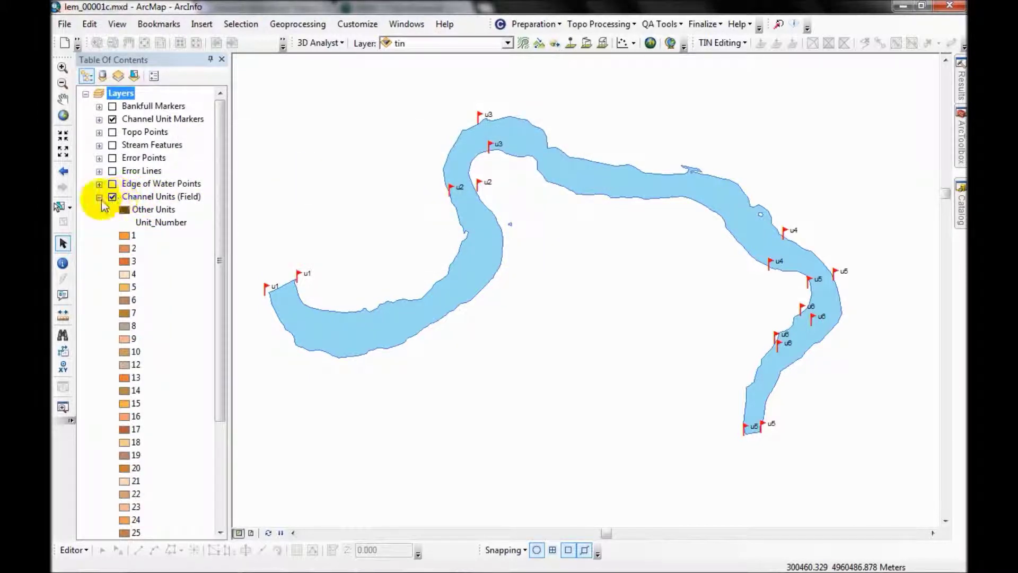
Start an edit session on the Channel Units (Field) layer
right_click(156, 199)
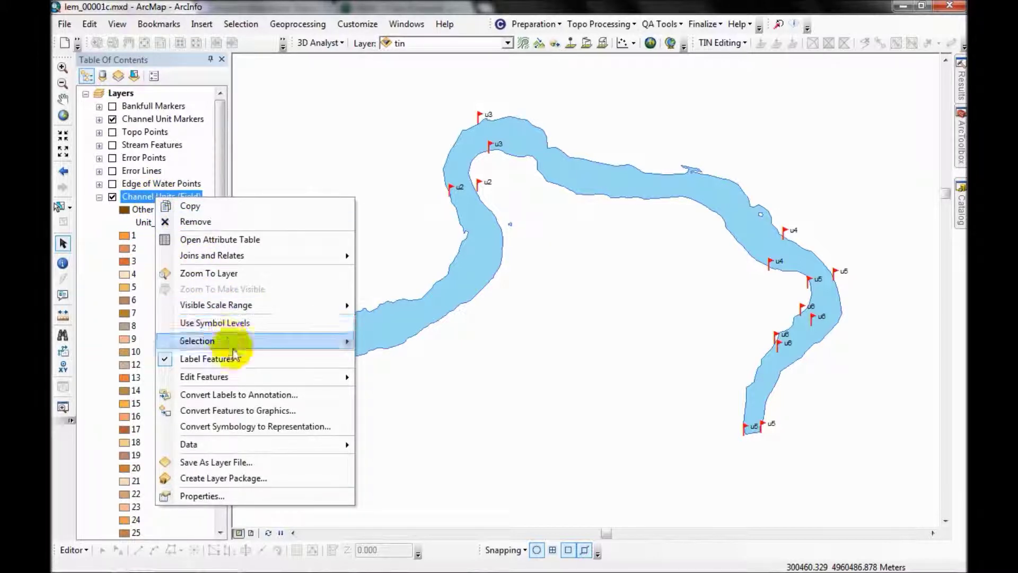
mouse_move(243, 379)
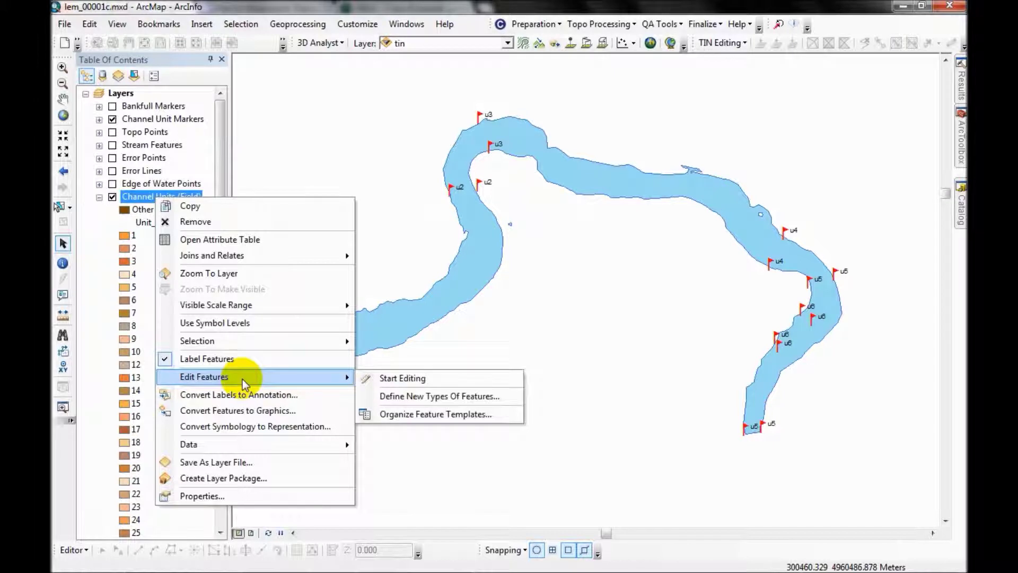
click(398, 378)
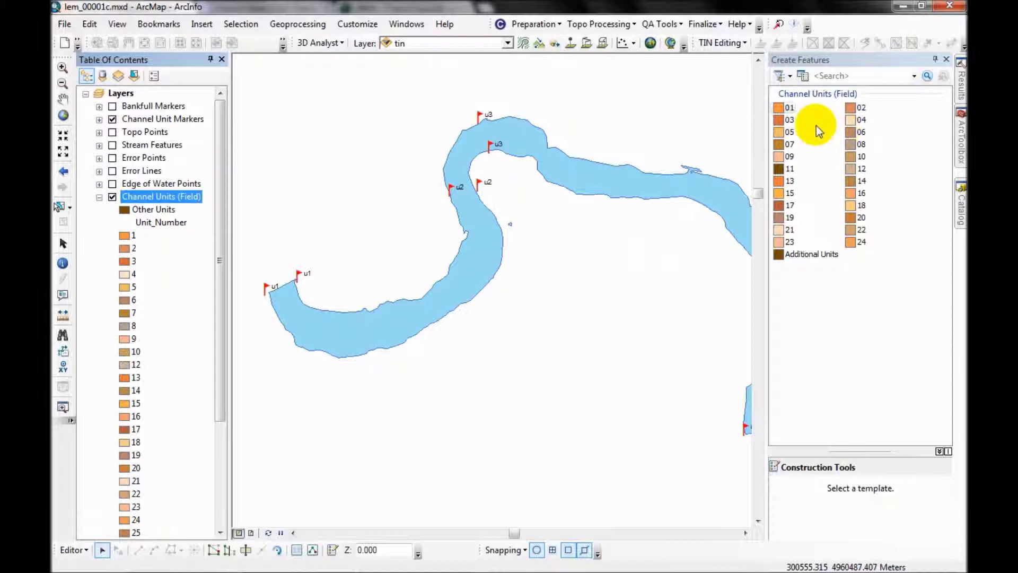
Begin a unit 01 polygon with its first edge running across the channel between the two u2 markers
click(789, 110)
drag(856, 449, 844, 307)
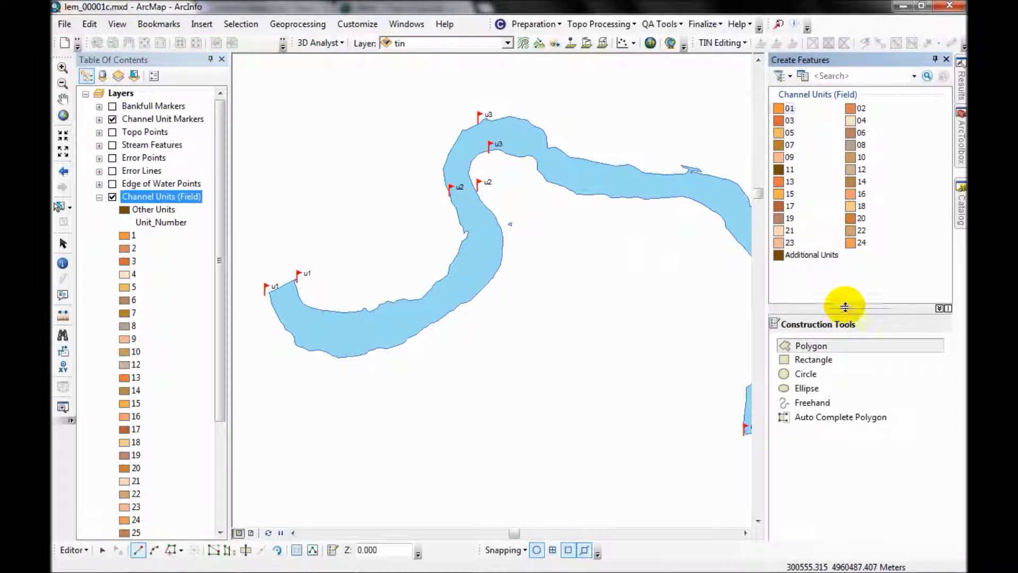
click(825, 348)
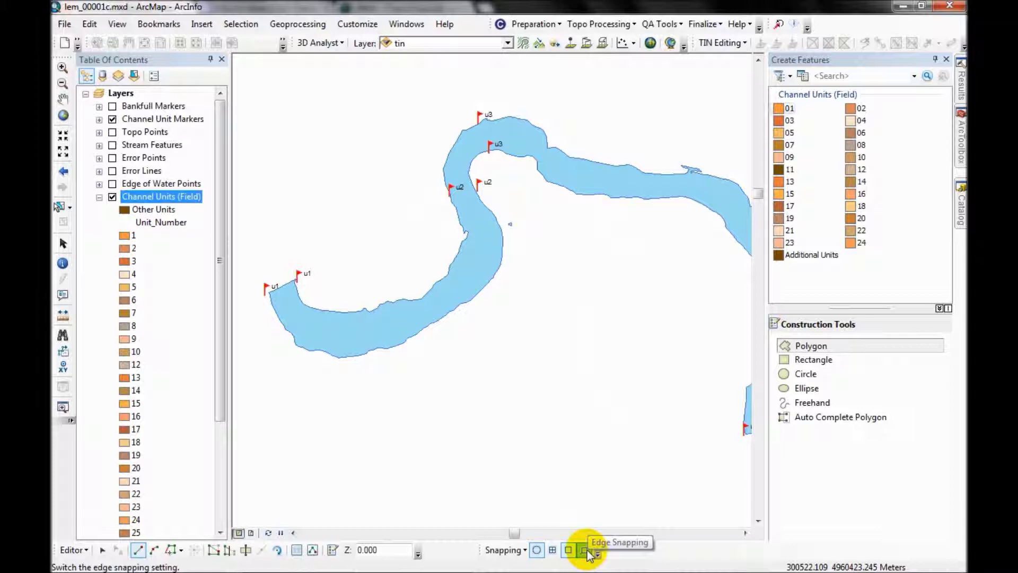
click(585, 550)
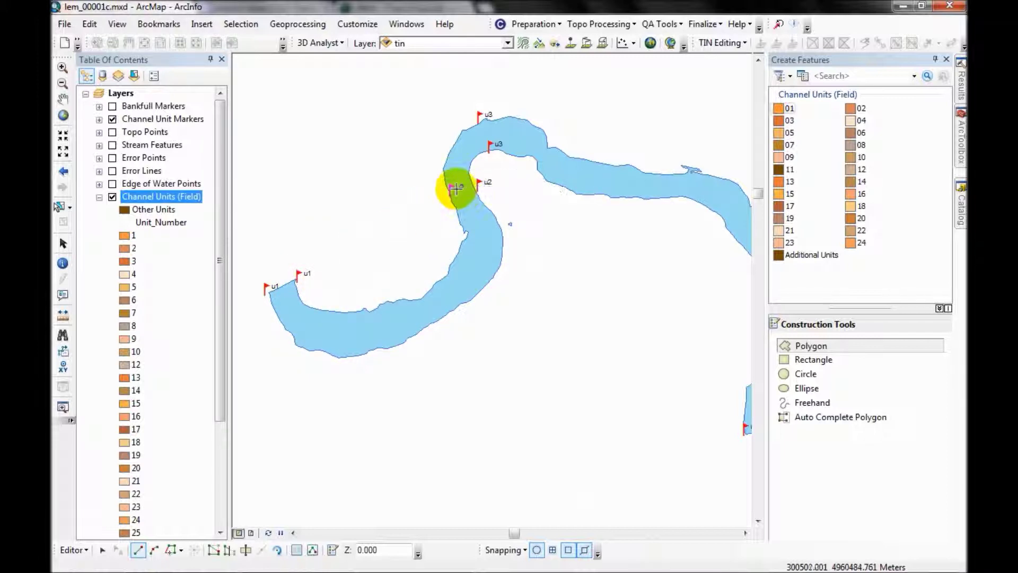
scroll(450, 189, up, 4)
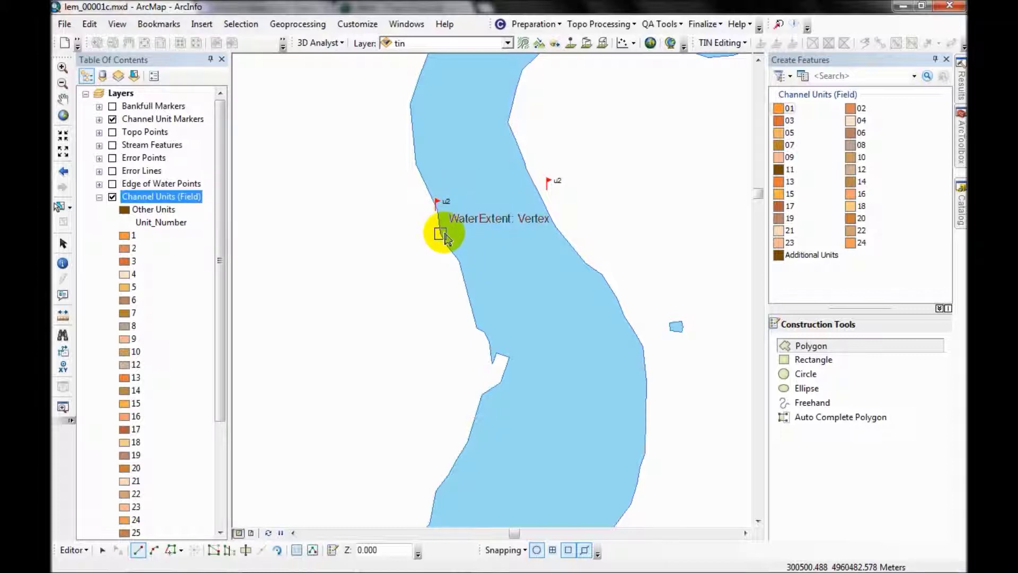
click(436, 209)
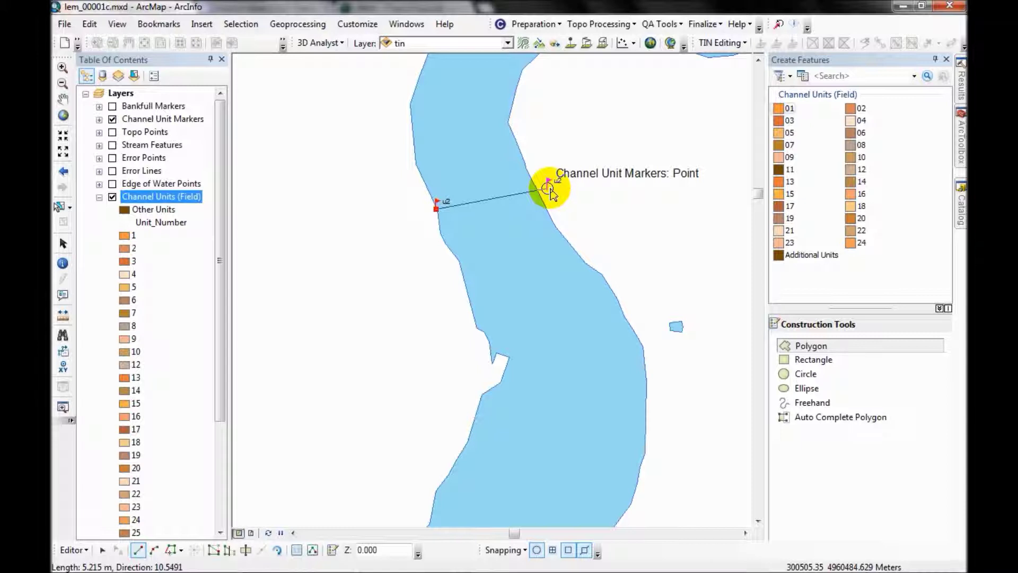
click(549, 188)
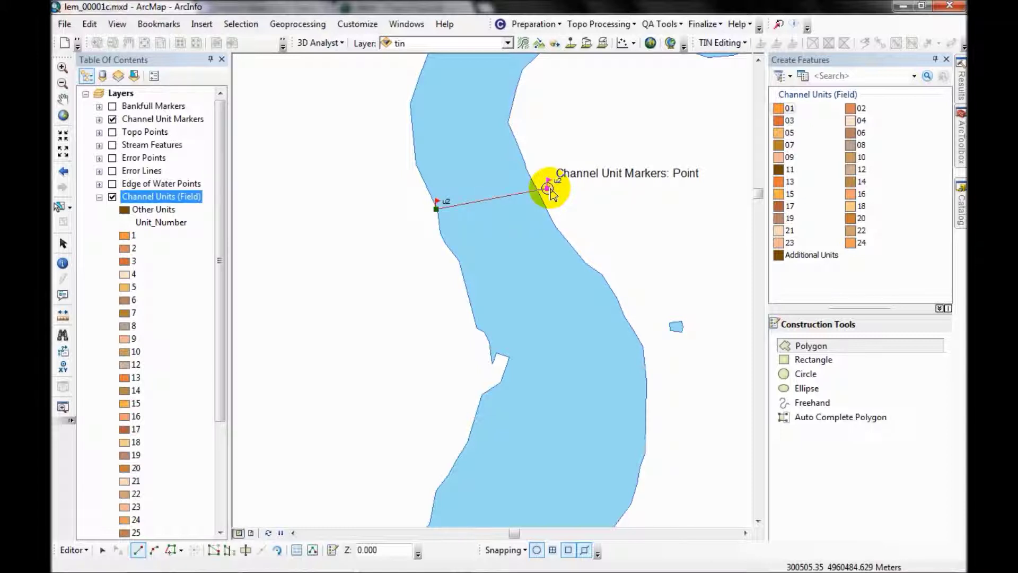
Continue the unit 01 polygon just outside the outer bank of the bend, from the u2 markers toward the u1 end
click(612, 249)
click(656, 328)
click(673, 438)
scroll(668, 447, up, 1)
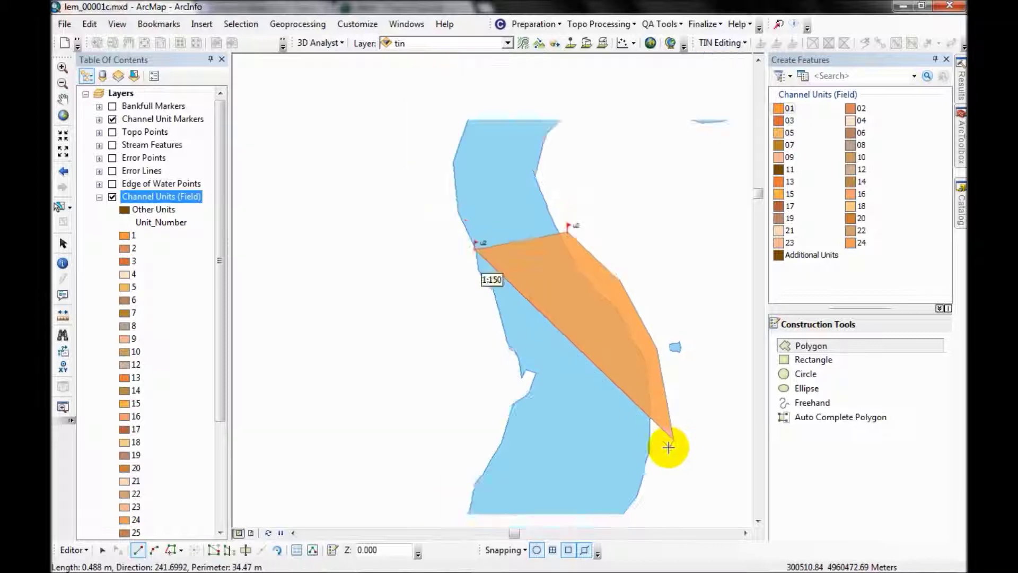
scroll(668, 447, up, 2)
mouse_move(663, 470)
mouse_down()
mouse_move(670, 359)
mouse_move(636, 159)
mouse_up()
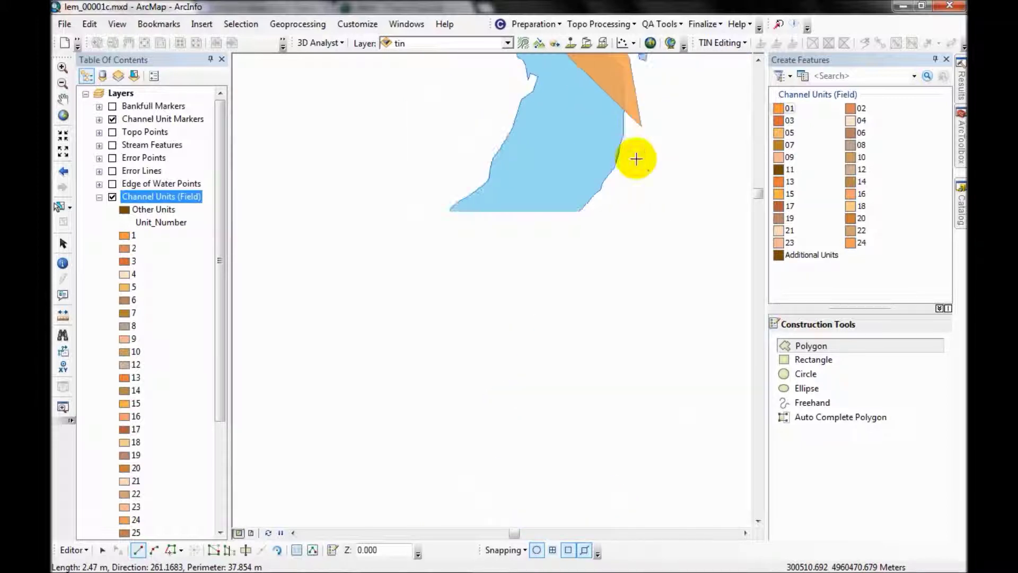
click(546, 311)
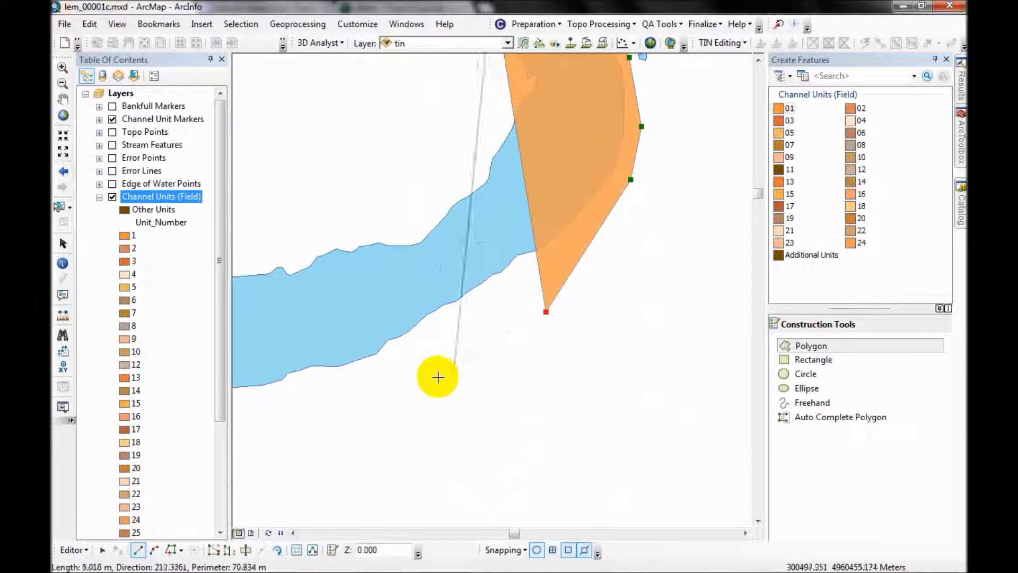
click(416, 387)
click(295, 408)
drag(296, 408, 597, 321)
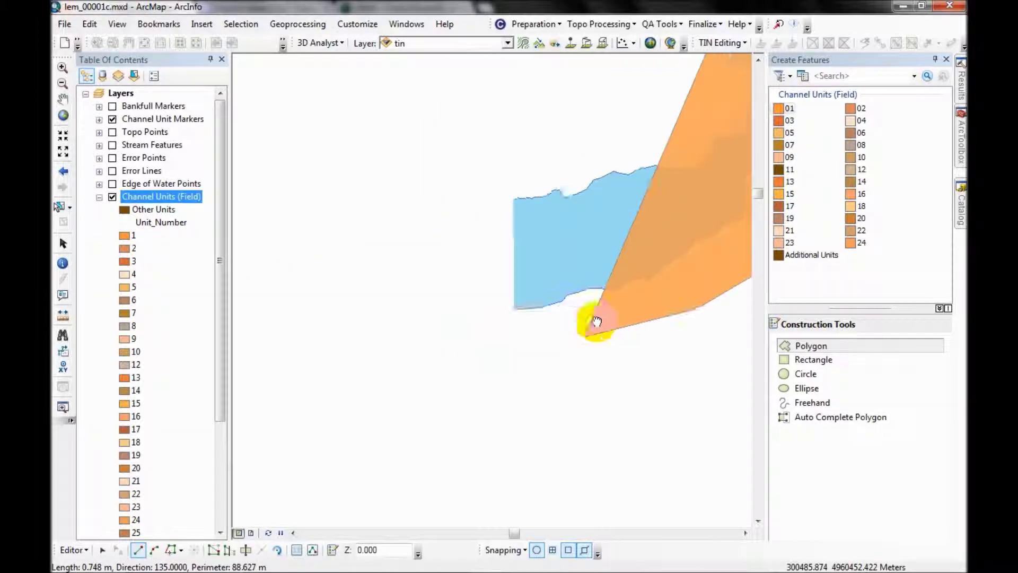
click(504, 336)
click(362, 296)
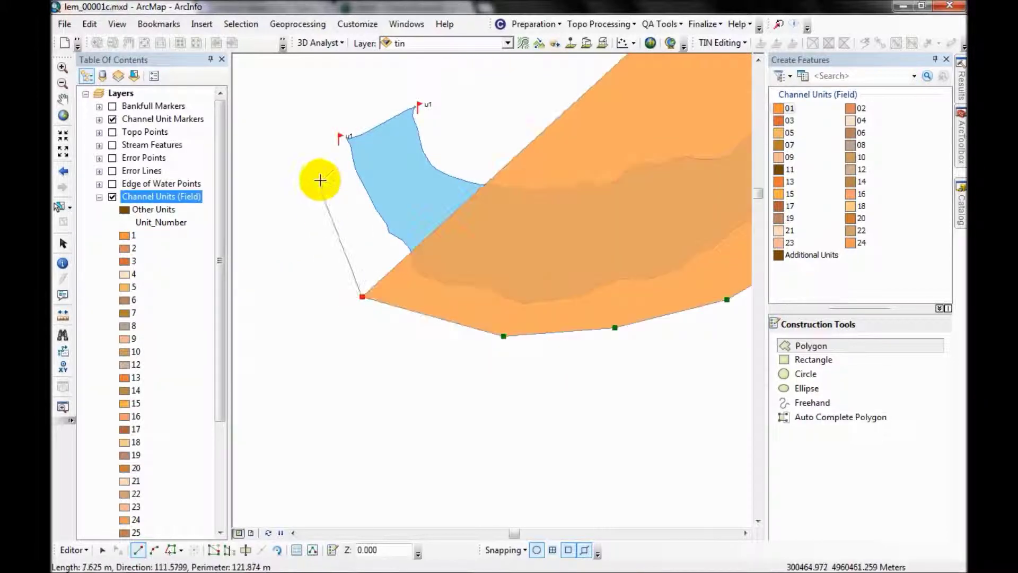
Wrap the unit 01 polygon around the channel end so that it encloses both u1 markers
click(320, 179)
click(315, 126)
click(374, 86)
click(445, 86)
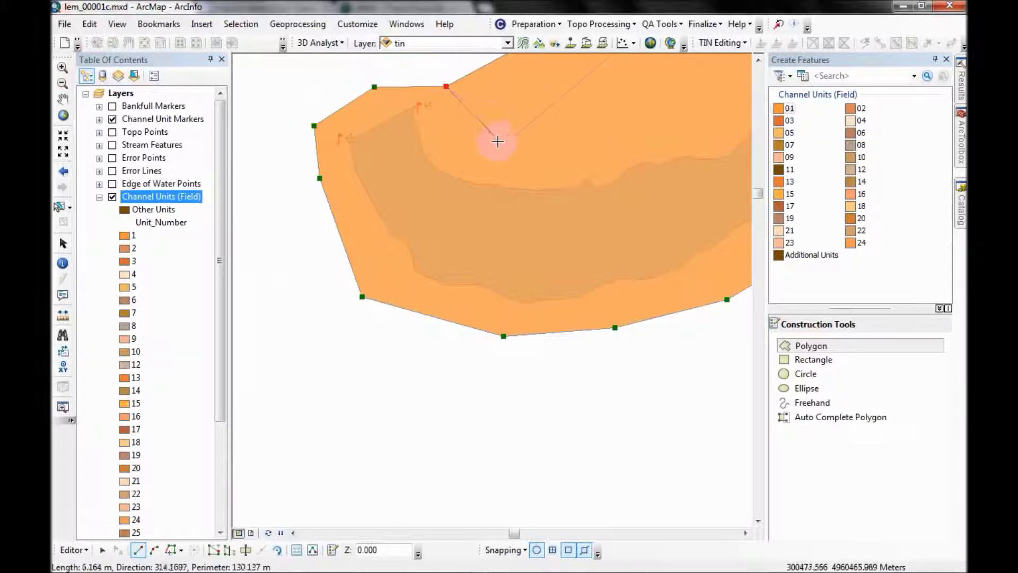
Bring the unit 01 polygon back outside the inner bank to the u2 markers and finish the sketch
click(502, 146)
click(648, 121)
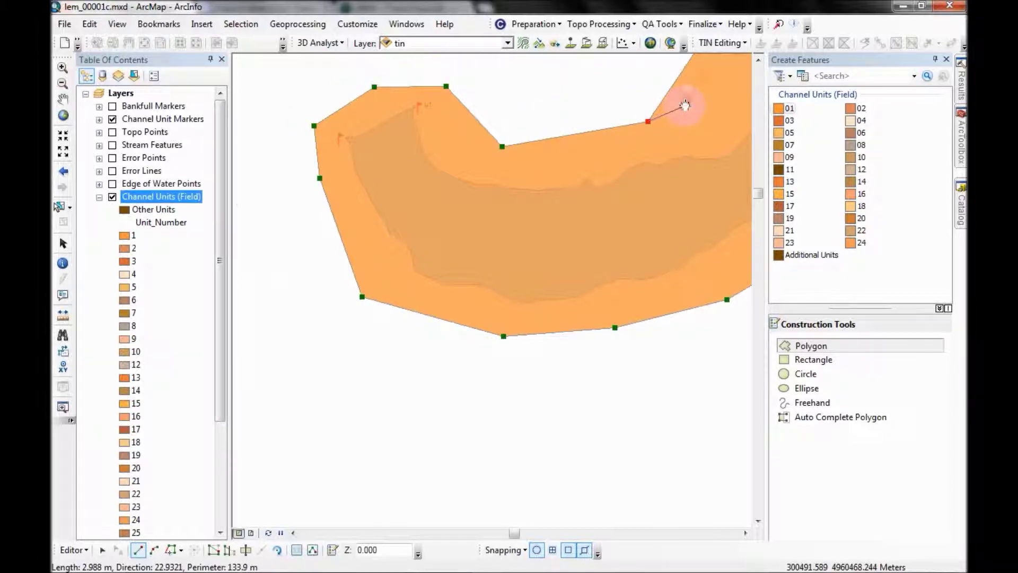
drag(685, 105, 464, 171)
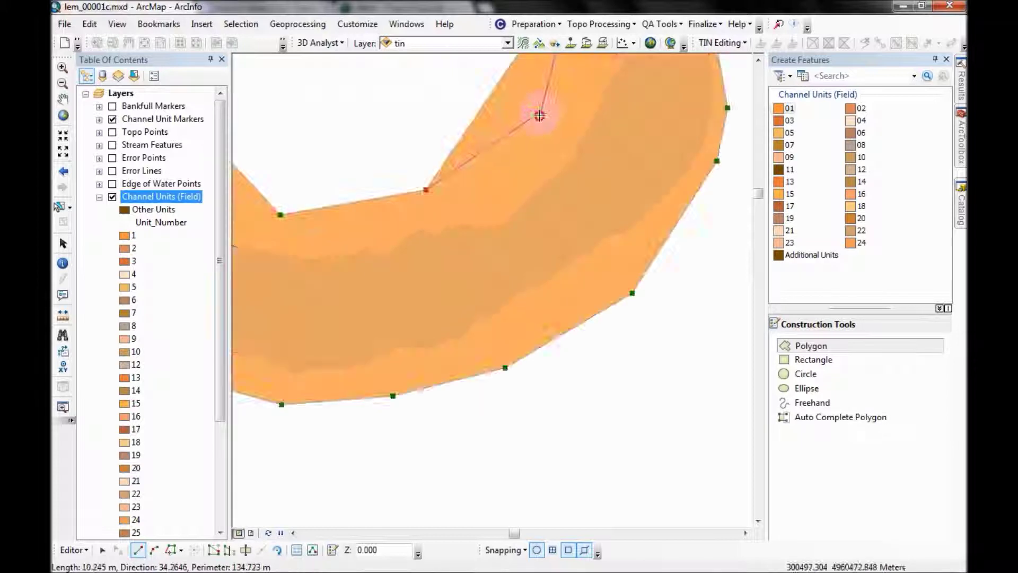
click(540, 113)
drag(555, 128, 509, 228)
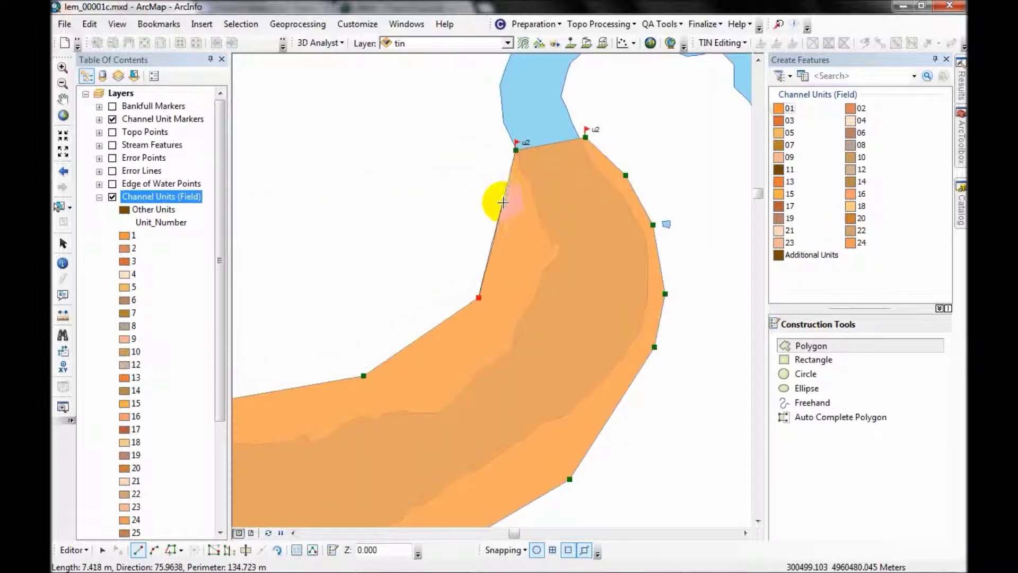
click(500, 210)
right_click(501, 210)
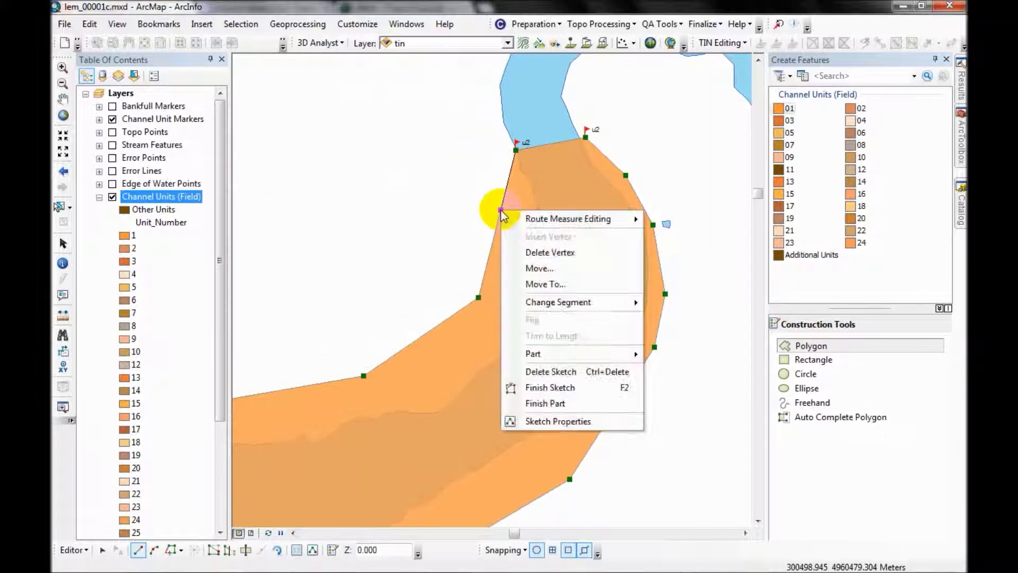
click(584, 387)
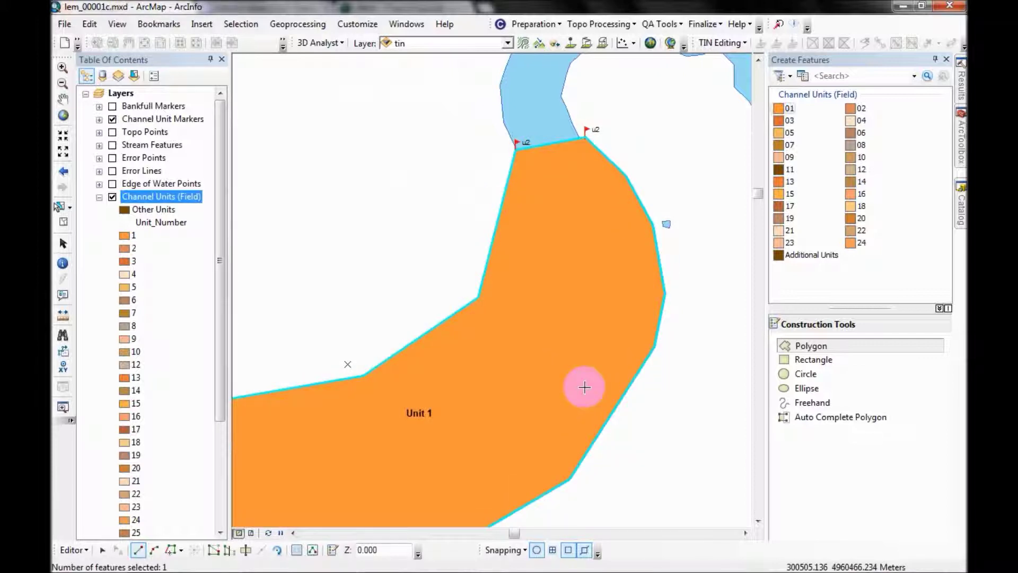
Begin a unit 02 polygon with the Polygon tool, sharing the unit 1 edge between the two u2 markers
scroll(540, 402, up, 4)
drag(409, 371, 423, 295)
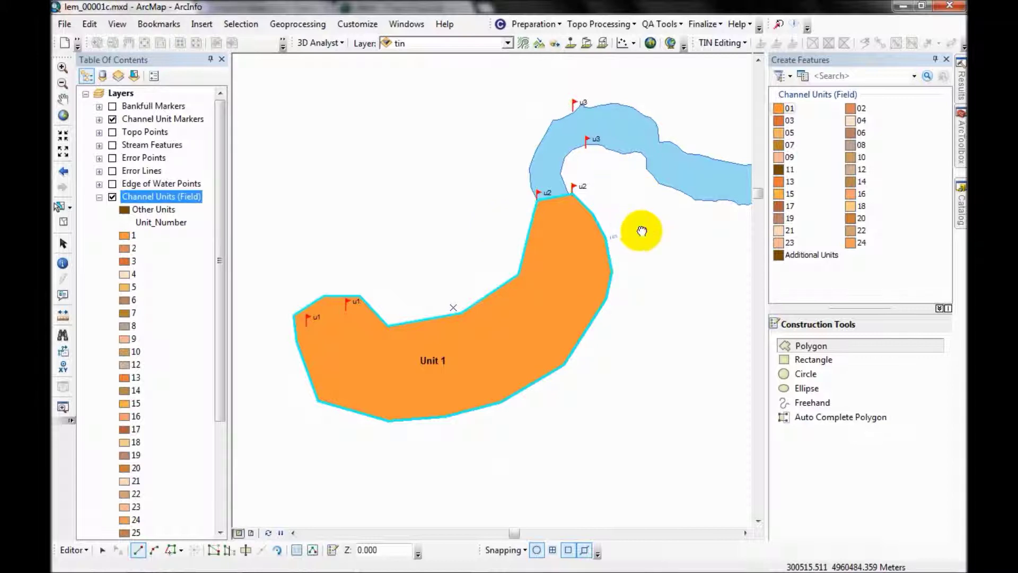
drag(643, 229, 630, 307)
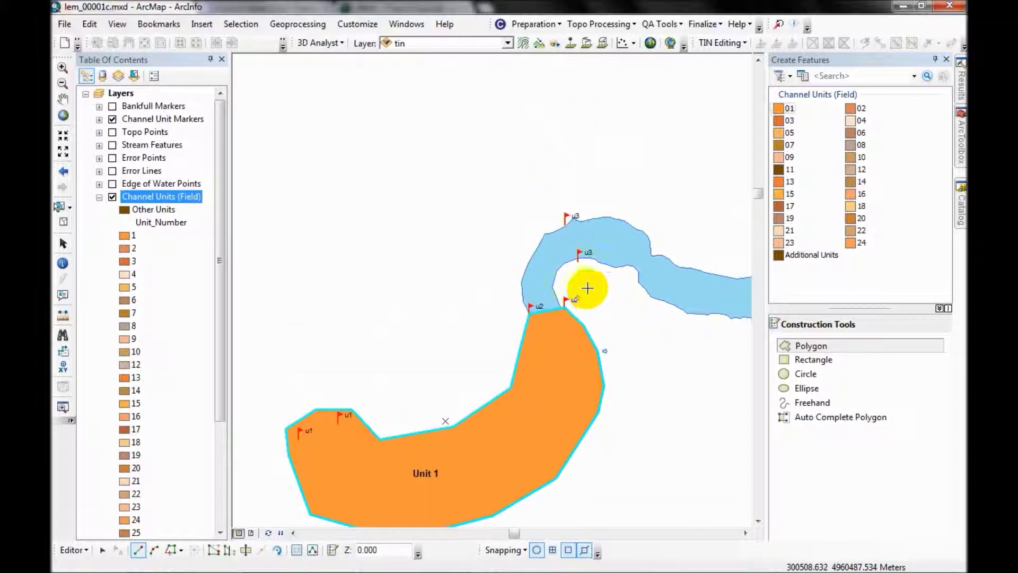
scroll(581, 281, down, 1)
scroll(580, 281, up, 5)
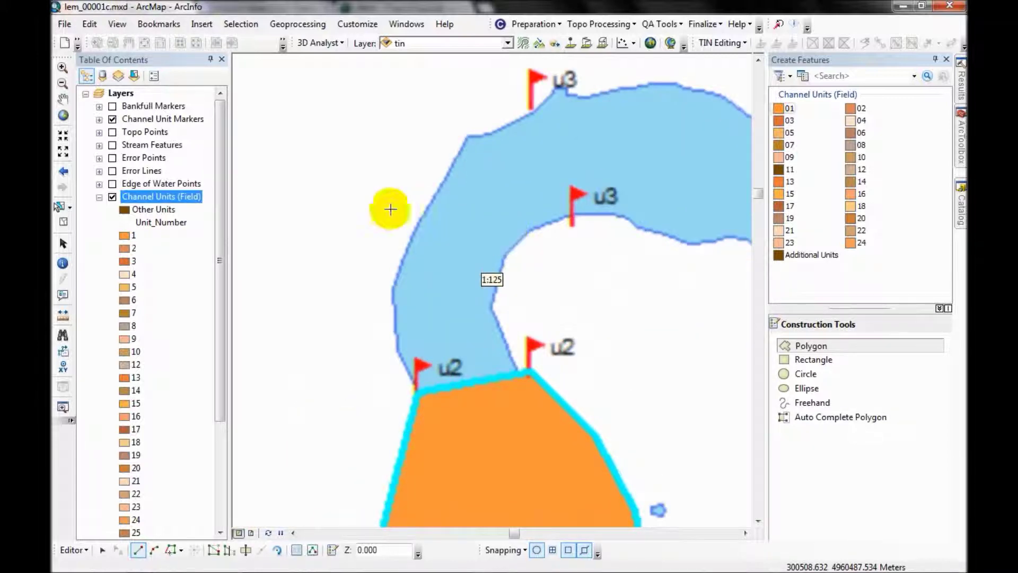
drag(351, 186, 407, 223)
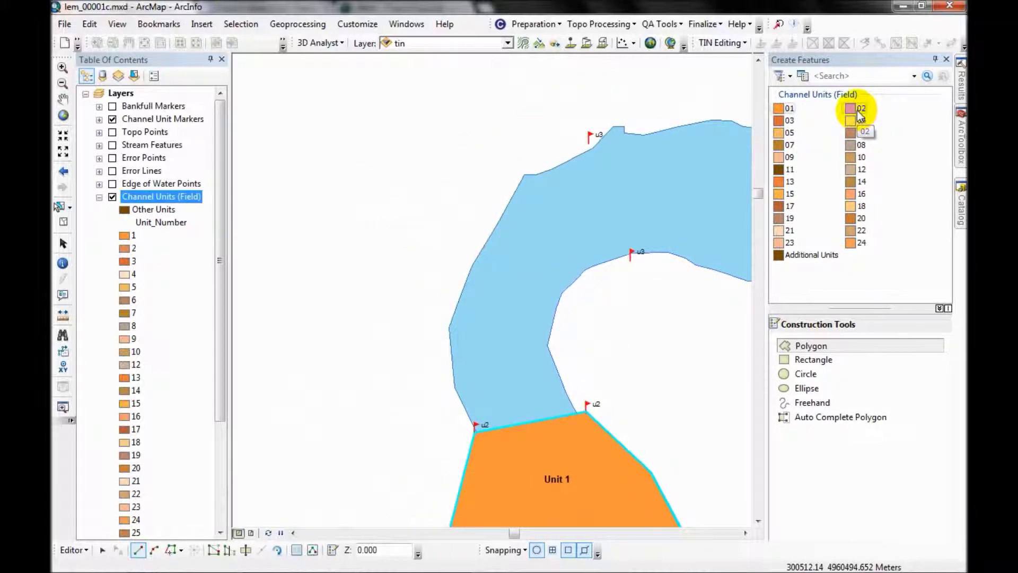
click(860, 112)
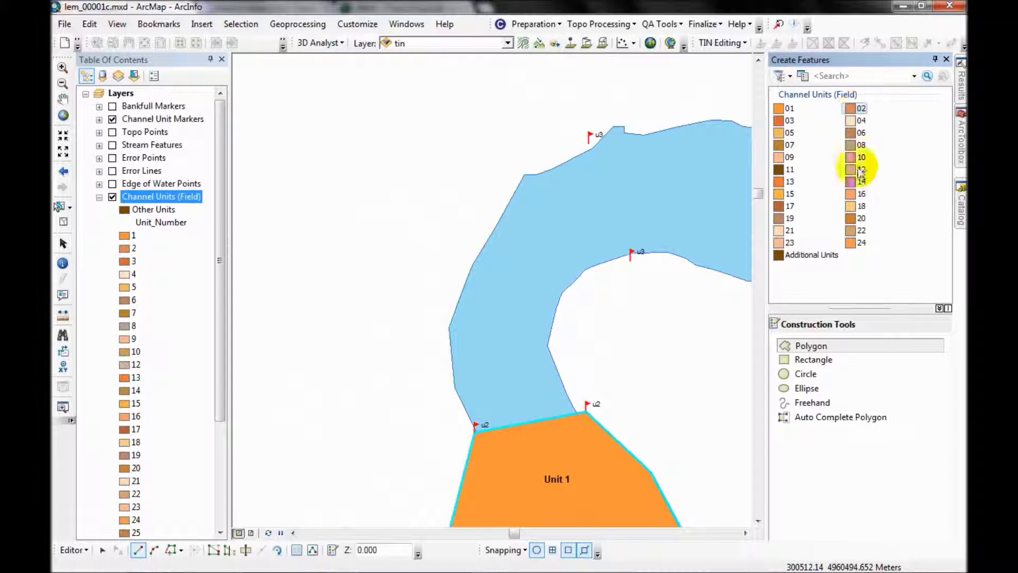
click(818, 349)
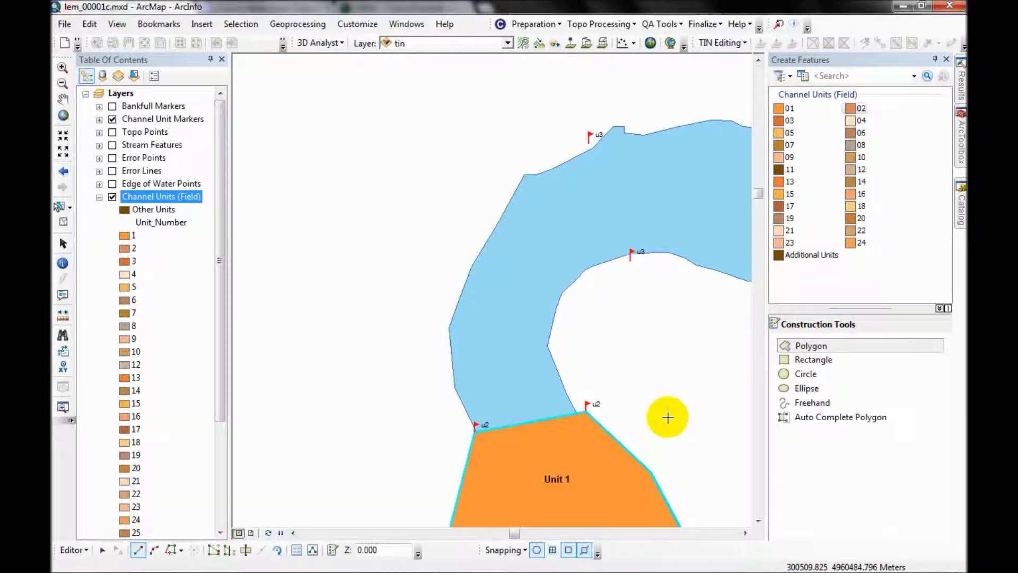
scroll(609, 409, down, 1)
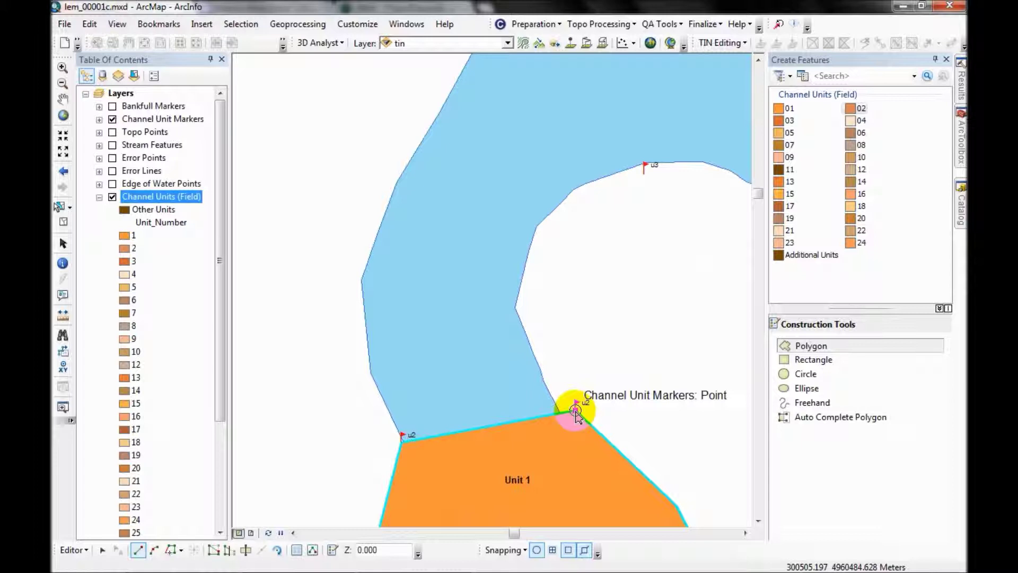
click(576, 411)
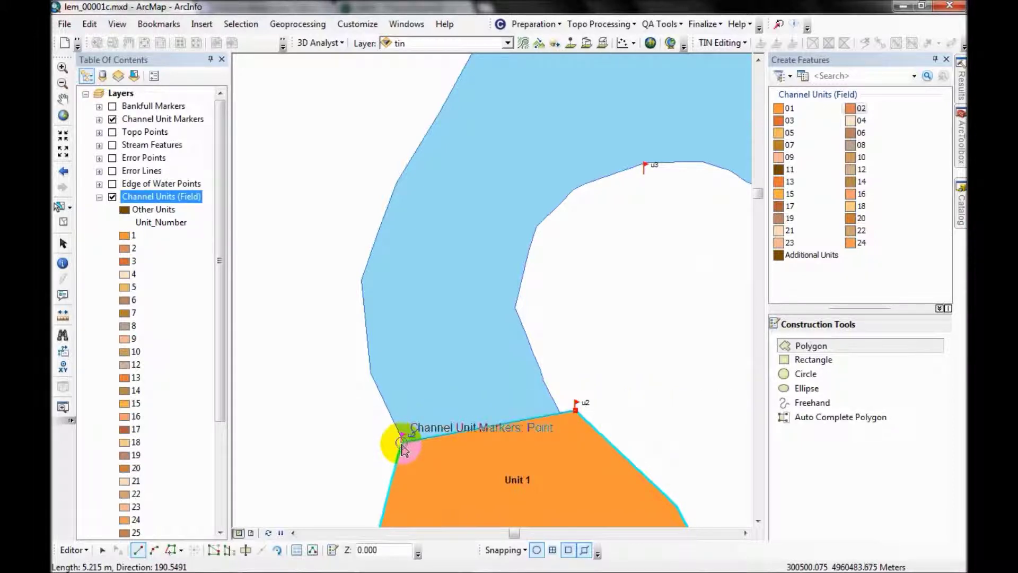
click(402, 443)
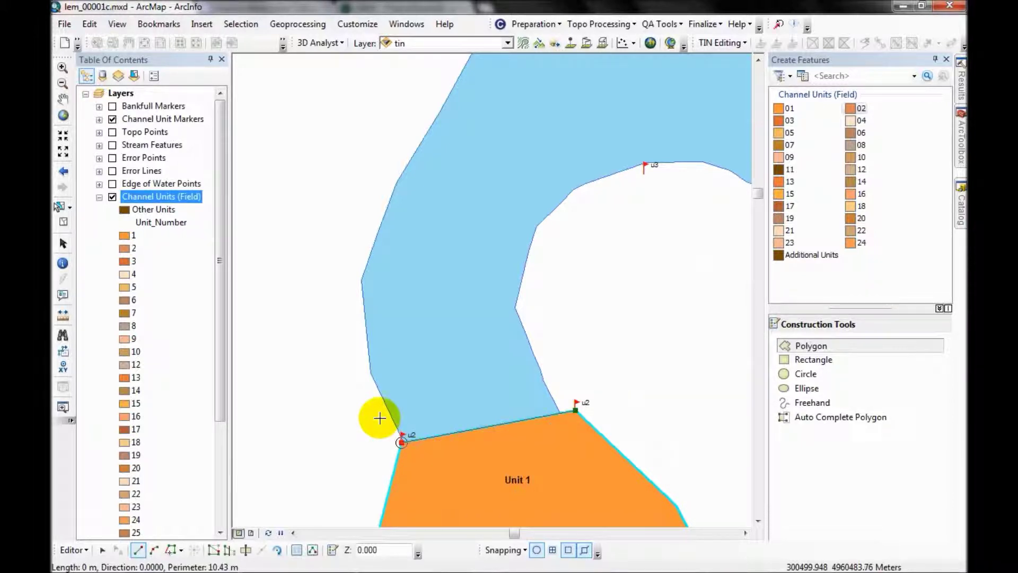
Continue the unit 02 polygon outside the outer bank to the u3 marker, and across the channel to the inner-bank u3 marker
click(354, 392)
click(330, 232)
drag(382, 95, 296, 282)
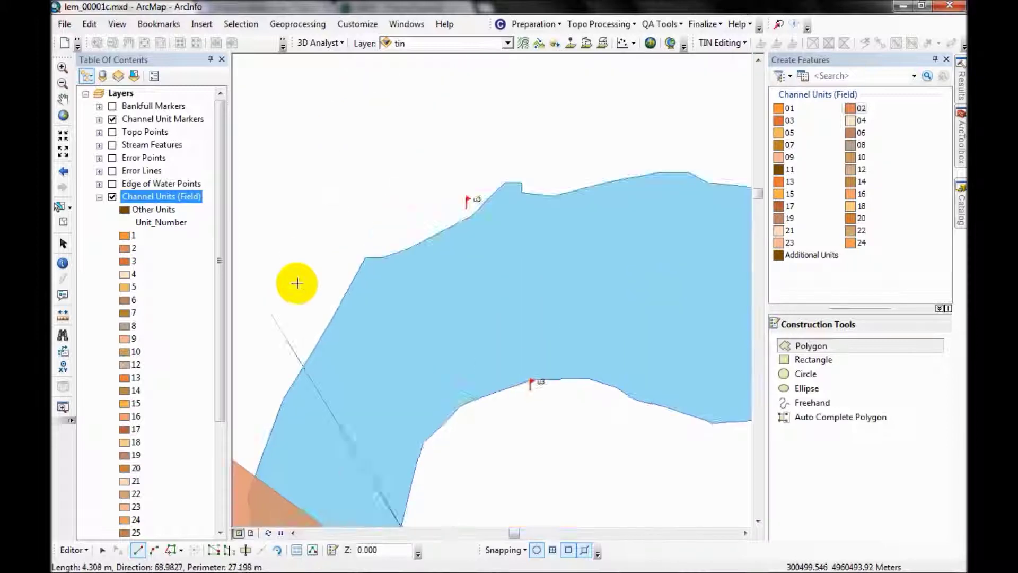
click(343, 218)
click(413, 182)
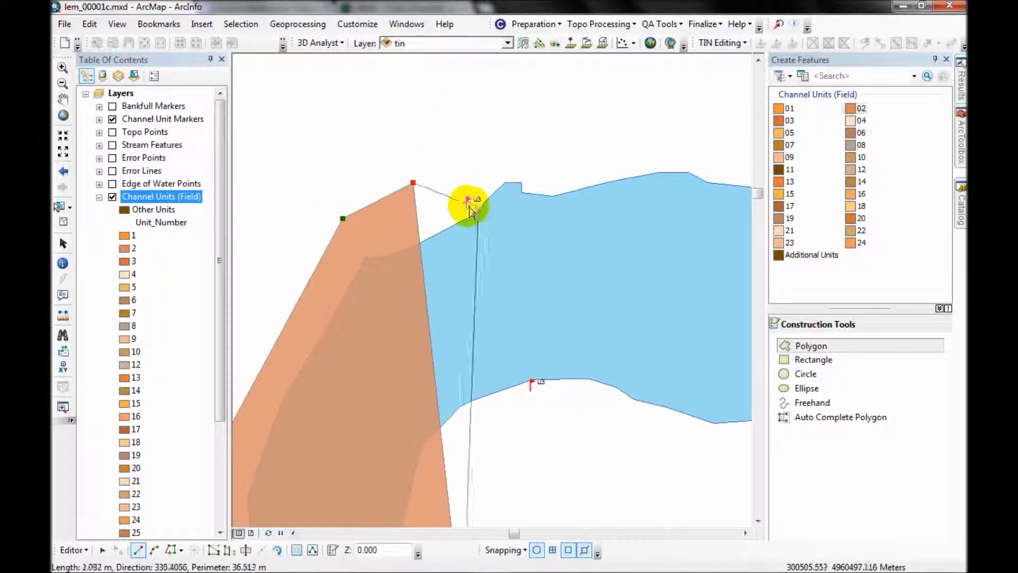
click(466, 206)
click(530, 383)
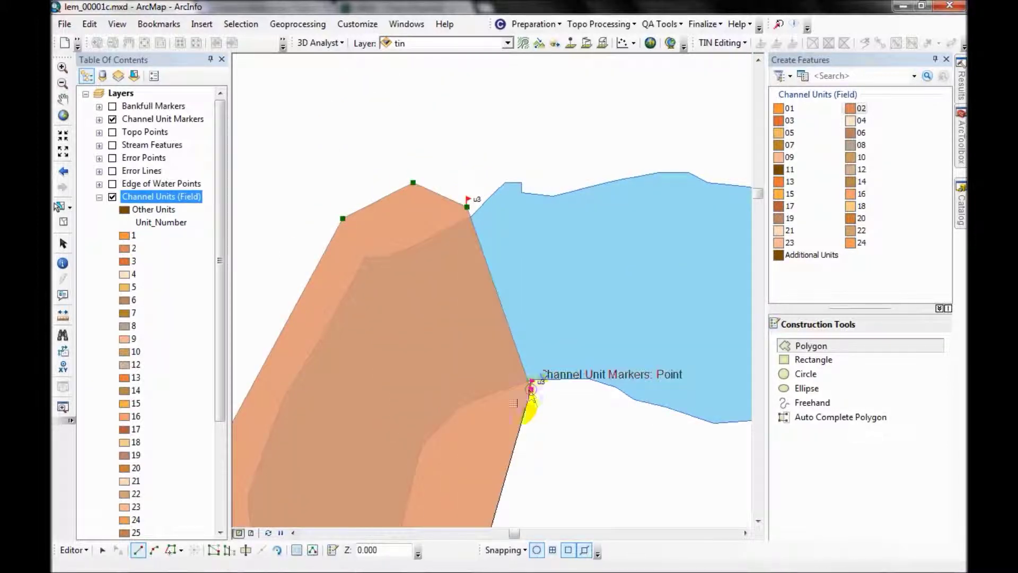
Finish the unit 02 sketch, closing it from the inner-bank u3 marker straight back to the u2 marker
drag(586, 454, 534, 294)
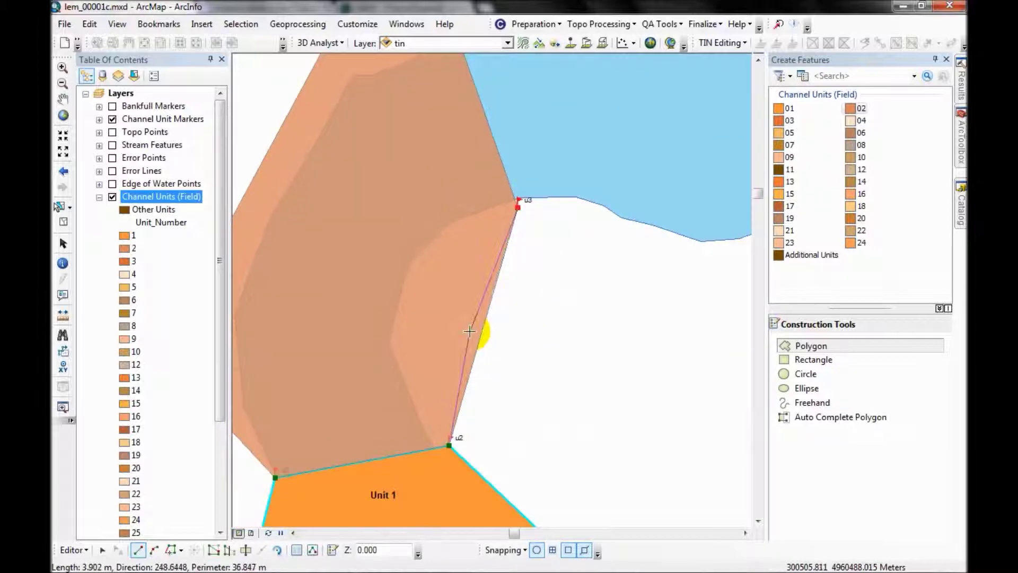
right_click(470, 331)
click(527, 290)
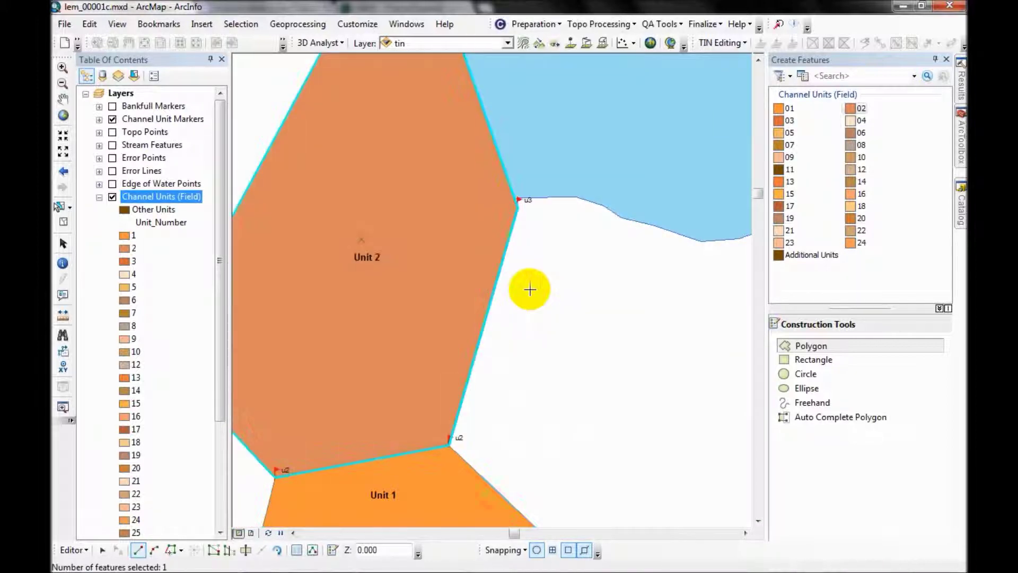
Examine the channel beyond unit 2 to locate the next channel unit markers and the extent of unit 3
scroll(543, 297, up, 1)
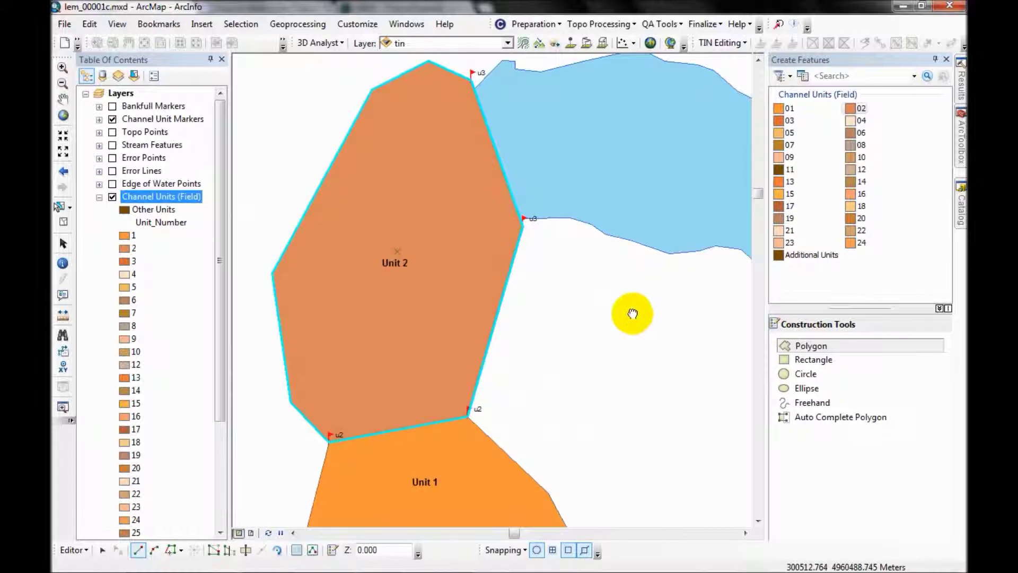
scroll(473, 353, up, 1)
scroll(581, 400, up, 1)
scroll(626, 448, down, 2)
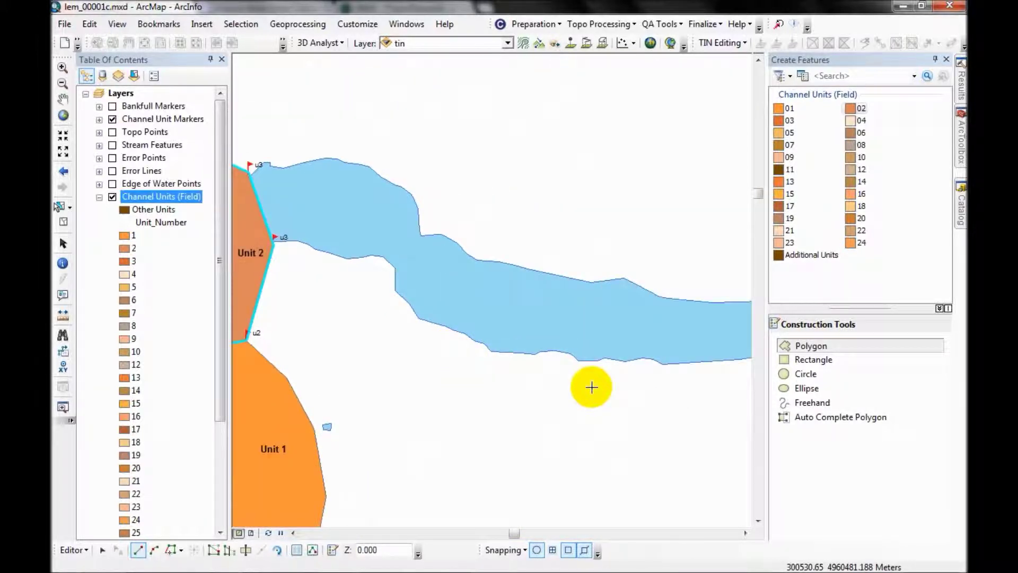
scroll(591, 387, up, 1)
scroll(359, 343, down, 1)
scroll(456, 346, up, 1)
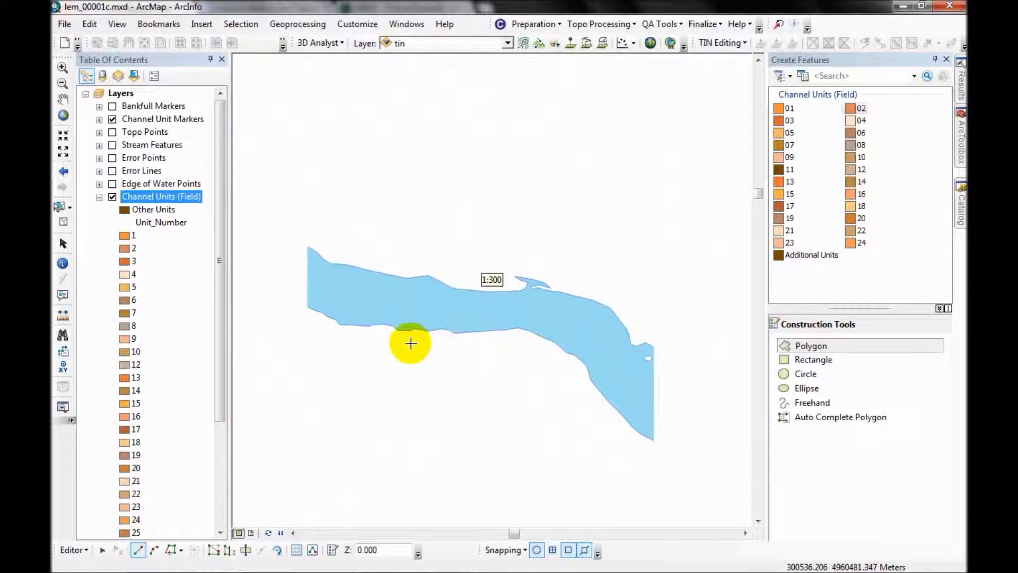
scroll(464, 368, down, 1)
scroll(430, 368, up, 1)
scroll(395, 368, down, 1)
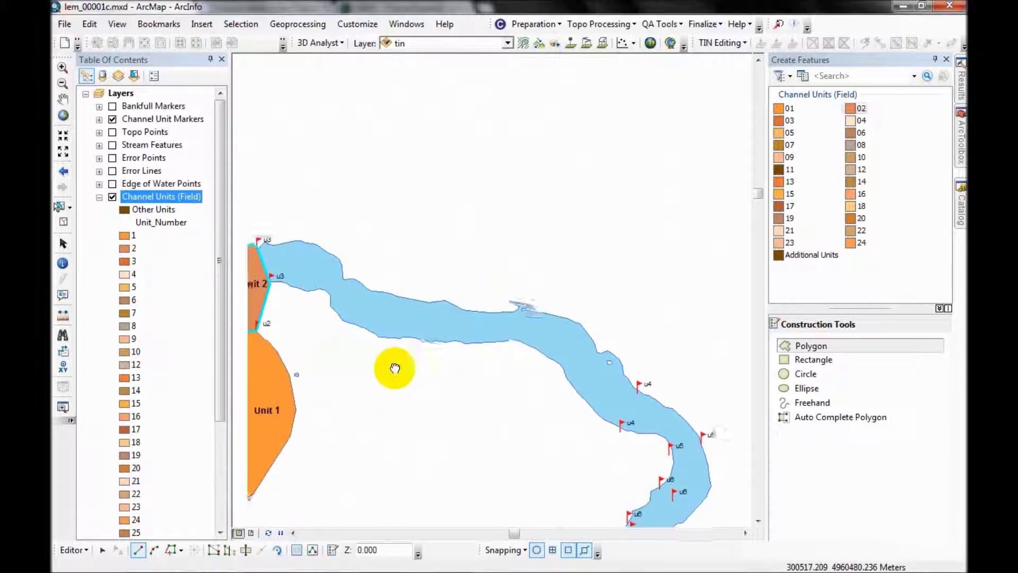
drag(395, 368, 419, 369)
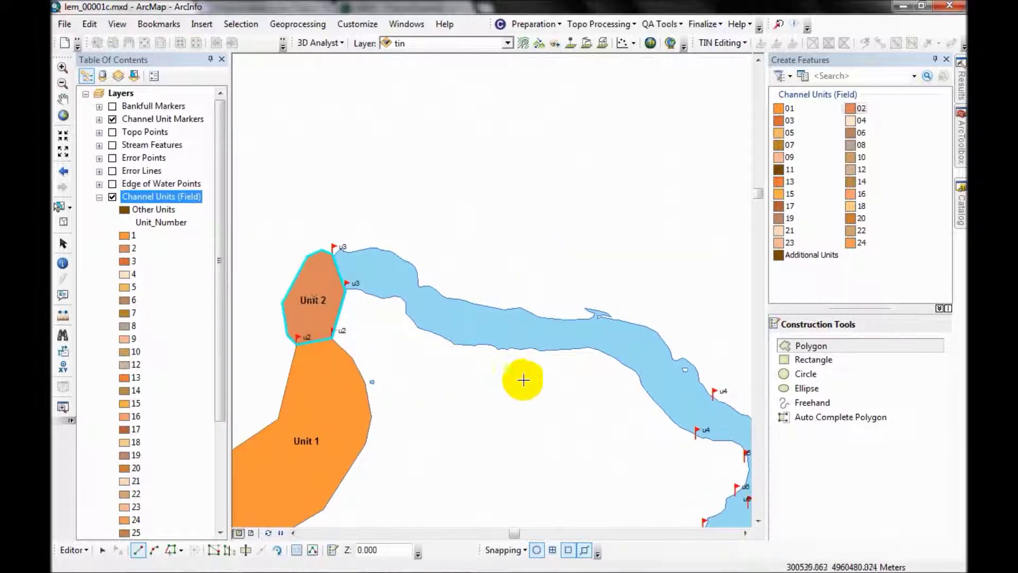
drag(549, 400, 503, 369)
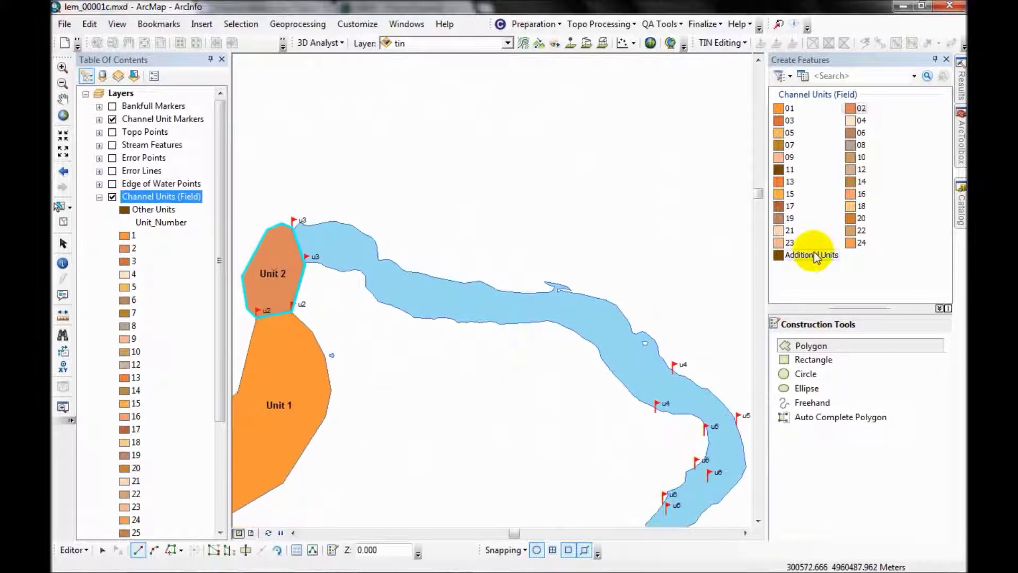
Begin a unit 03 polygon at the outer-bank u3 marker and trace it outside the upper bank toward the u4 markers
click(794, 122)
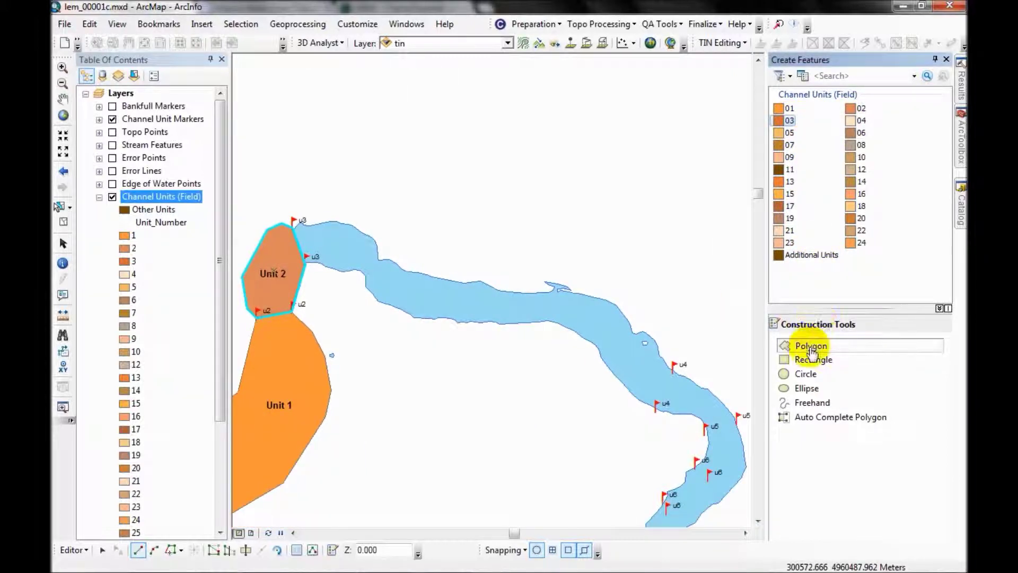
click(292, 228)
click(313, 196)
click(452, 224)
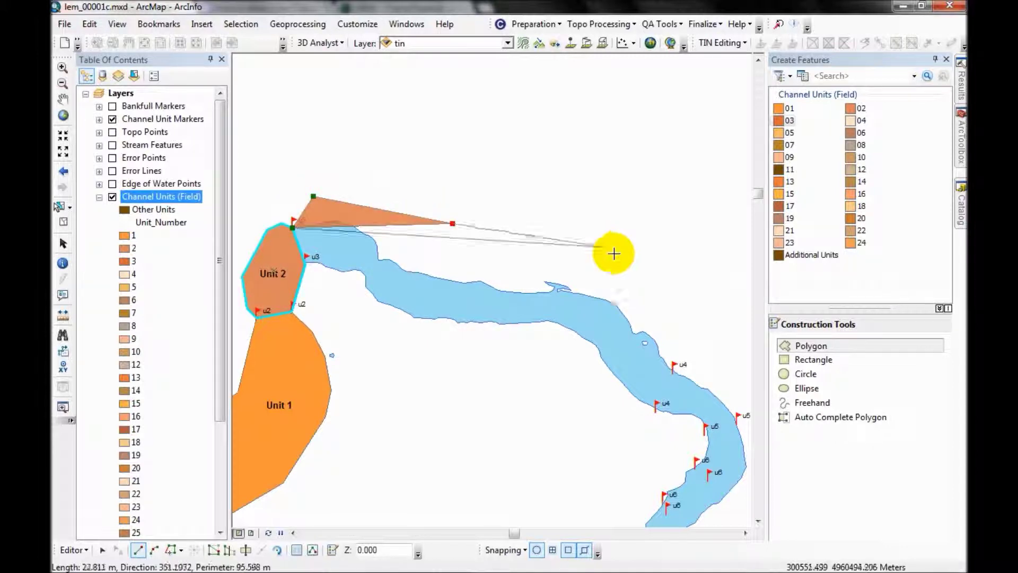
click(616, 281)
click(686, 328)
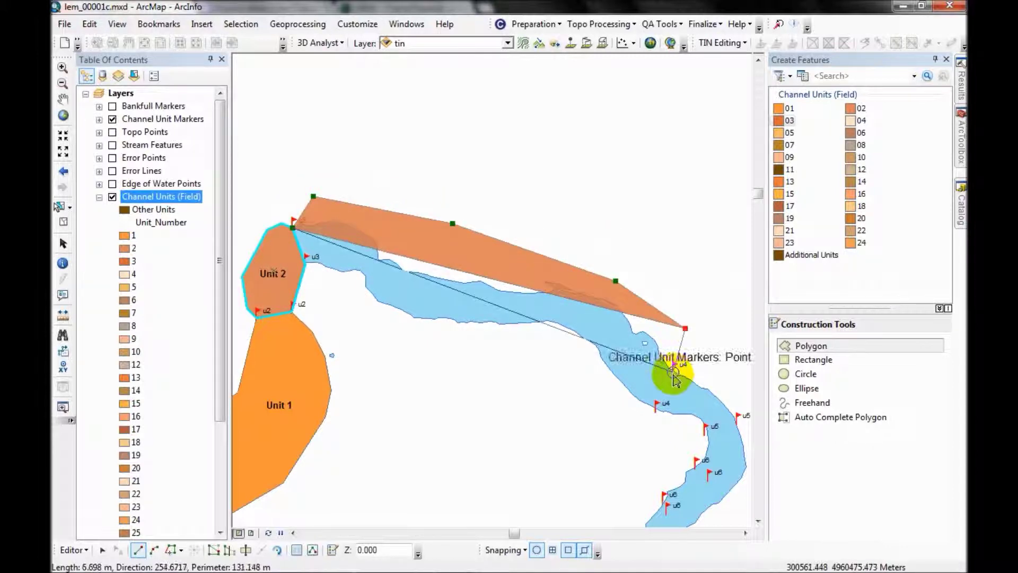
Cross the channel between the u4 markers, return outside the lower bank and finish the unit 03 polygon at the remaining u3 marker
double_click(656, 411)
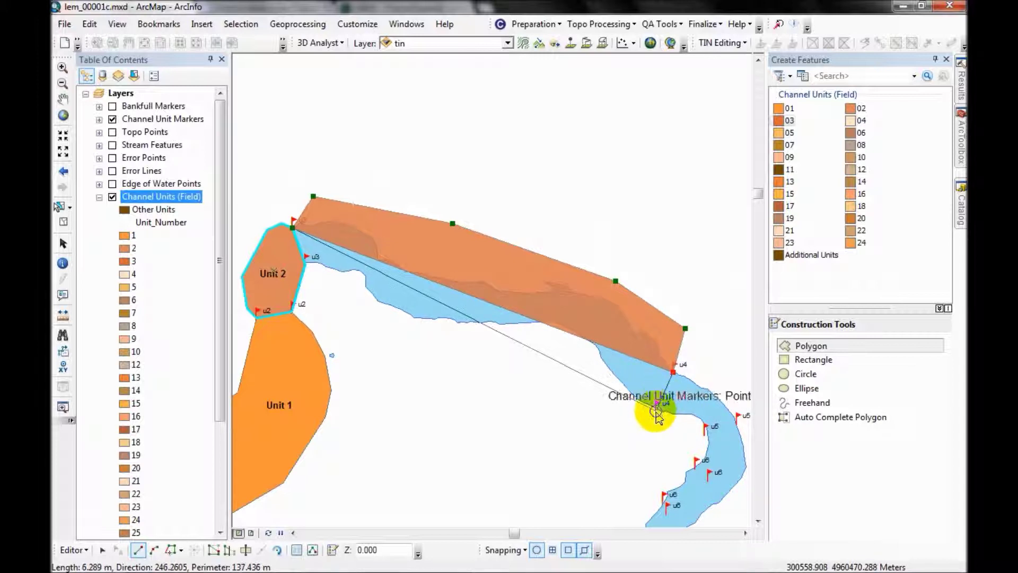
click(494, 386)
click(368, 329)
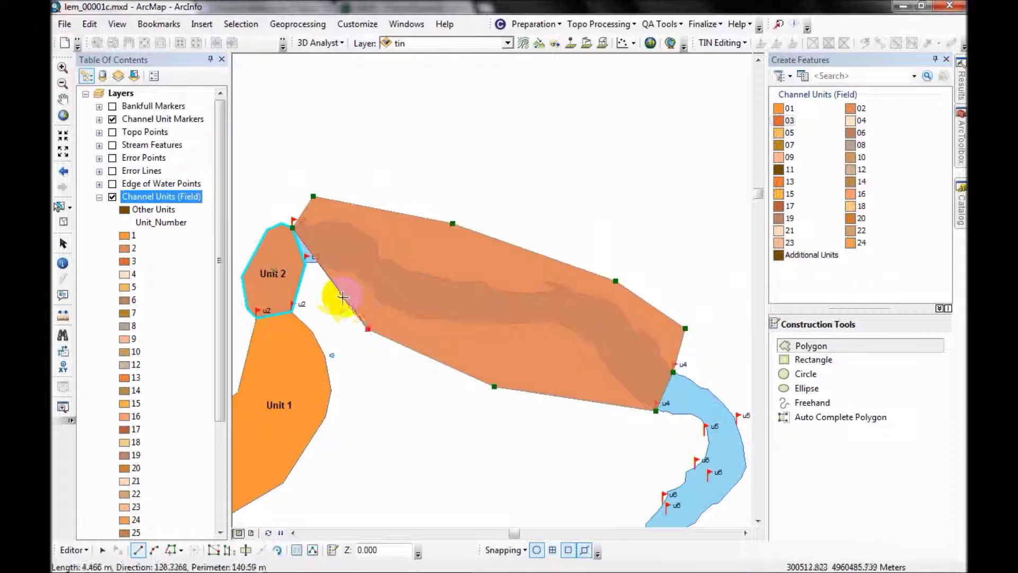
click(400, 290)
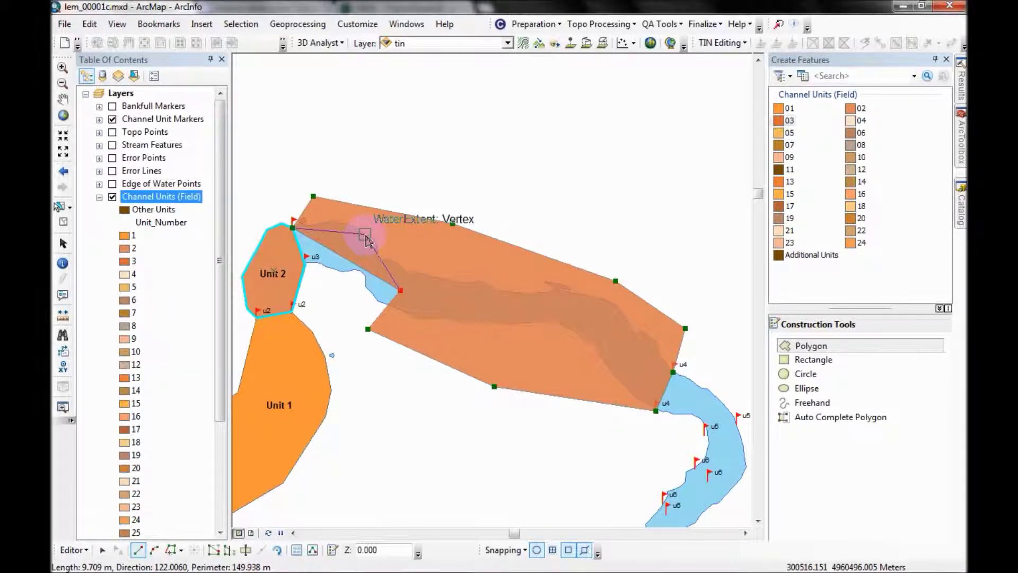
double_click(368, 240)
drag(318, 262, 307, 271)
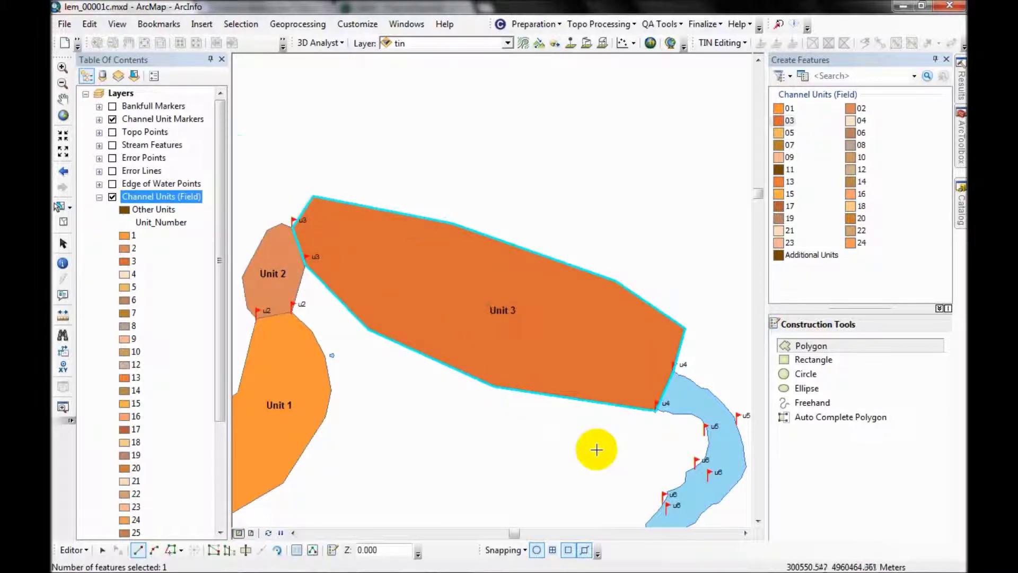
Begin a unit 04 polygon with the Polygon tool, sharing the unit 3 edge between the two u4 markers
drag(595, 448, 466, 359)
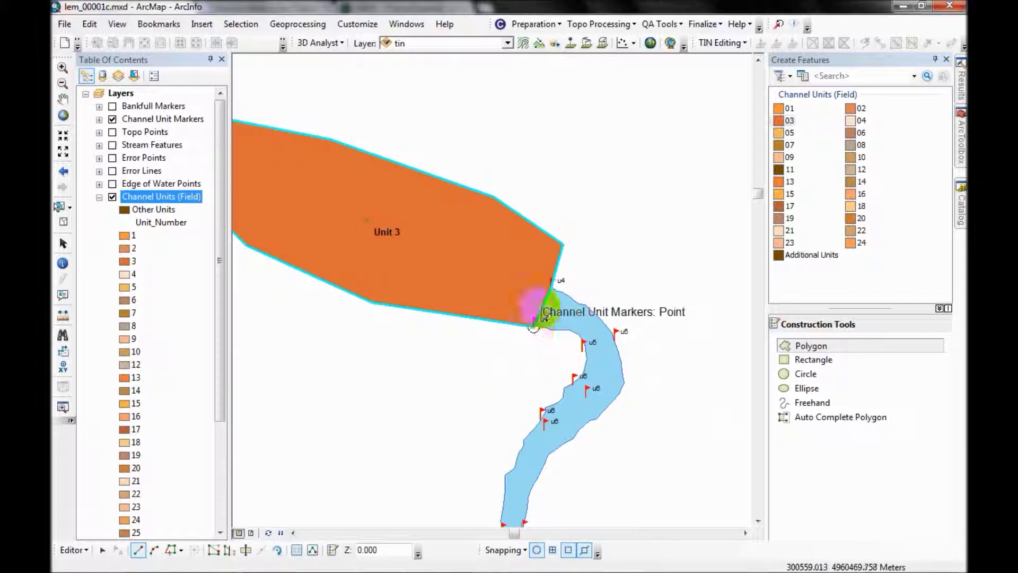
scroll(609, 282, down, 3)
drag(616, 359, 620, 177)
click(855, 120)
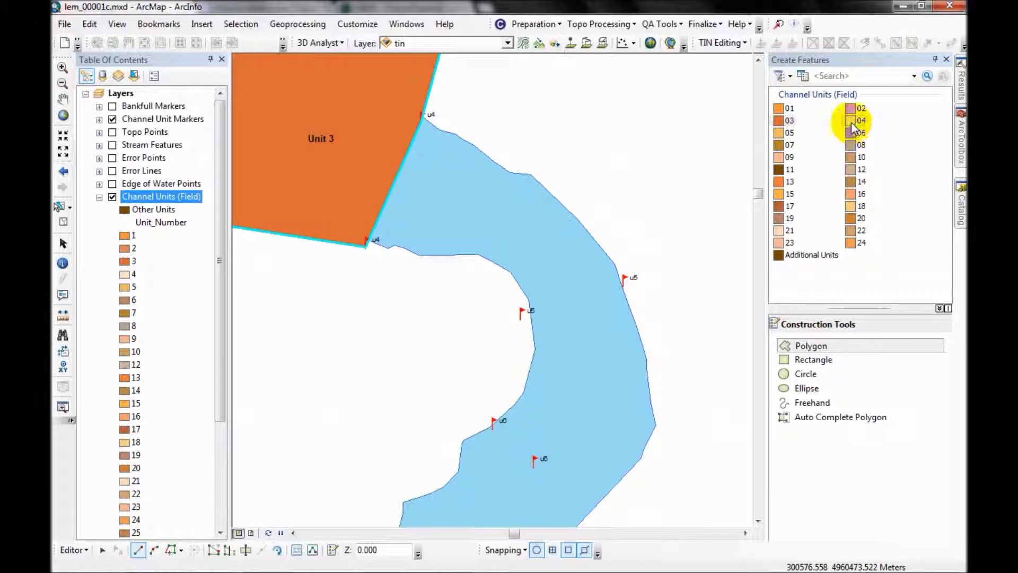
click(366, 249)
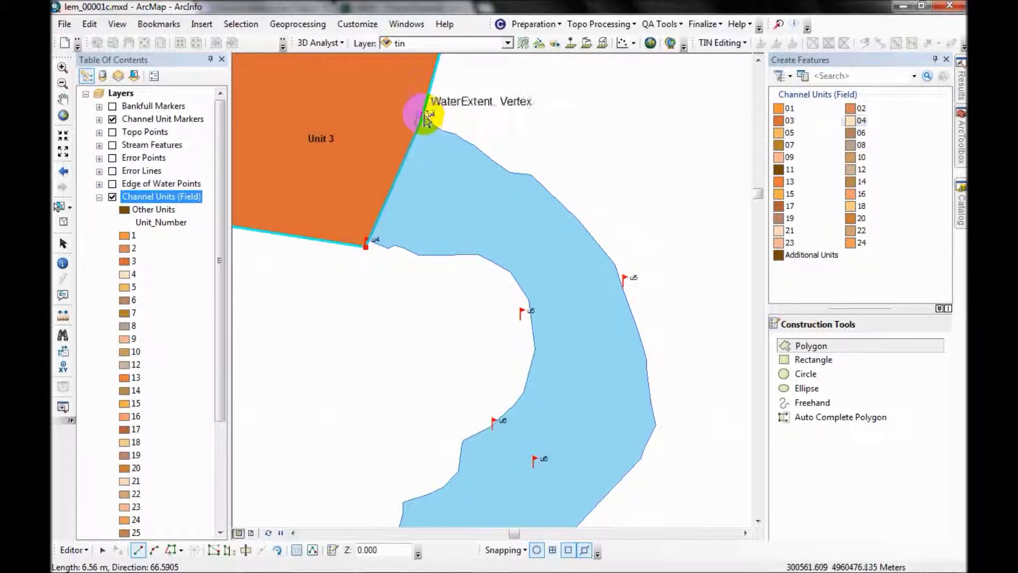
click(423, 117)
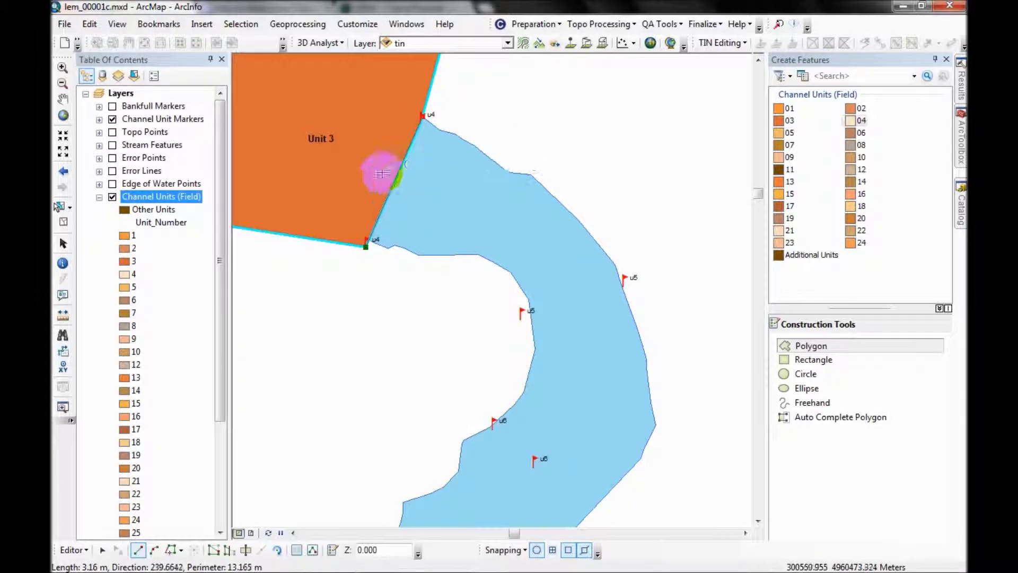
Complete the unit 04 polygon outside the outer bank, across the two u5 markers and back outside the inner bank to the u4 marker
click(469, 116)
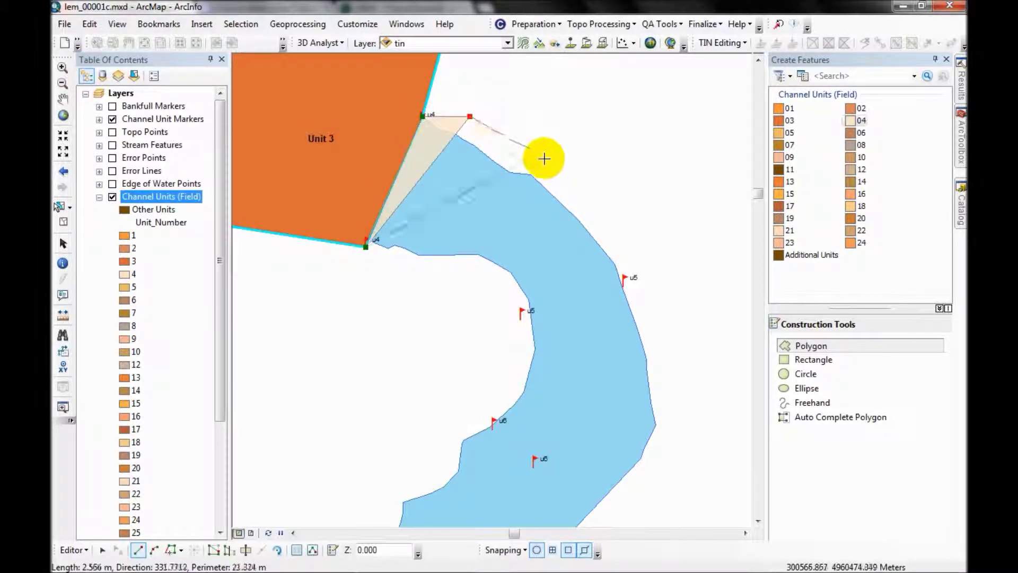
click(545, 158)
click(633, 213)
click(653, 257)
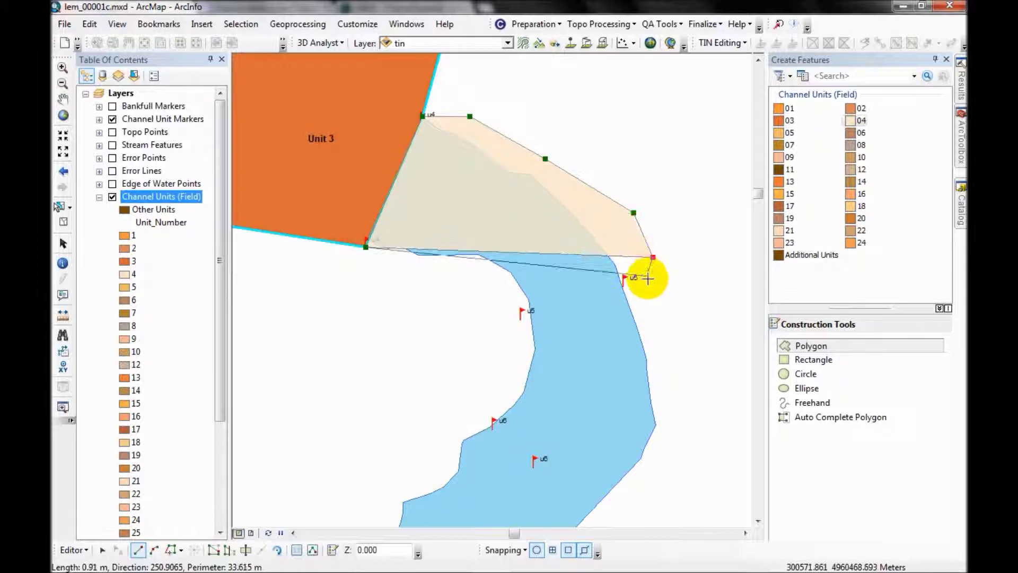
click(650, 281)
click(624, 285)
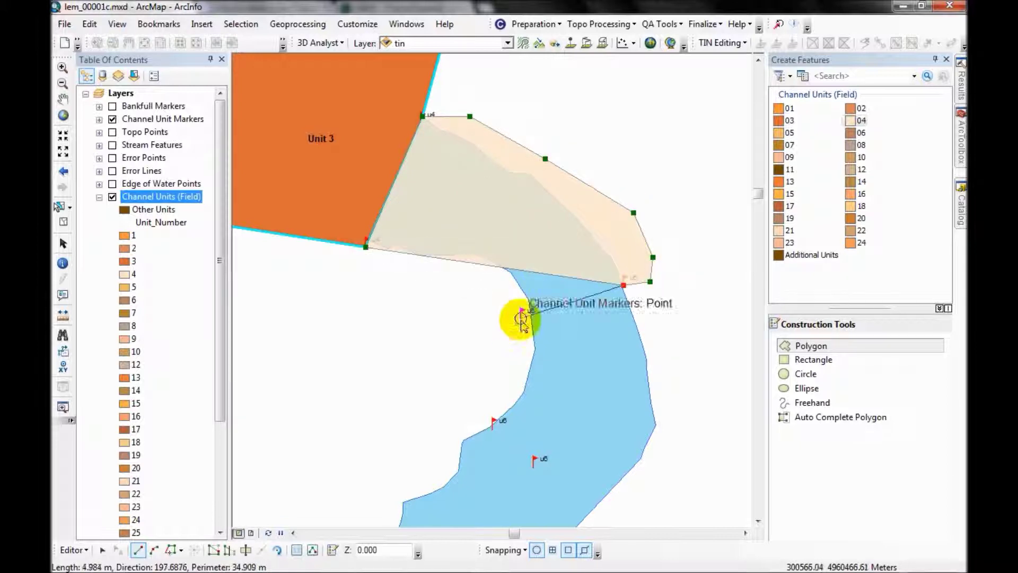
click(520, 318)
double_click(383, 263)
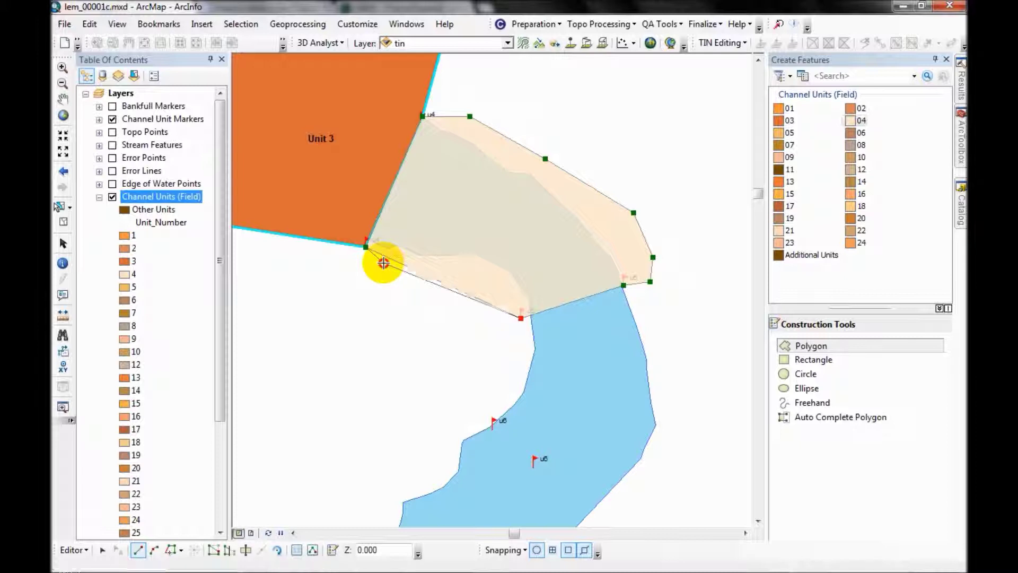
Begin a unit 05 polygon at the inner-bank u5 marker on the unit 4 corner
mouse_move(683, 343)
mouse_down()
mouse_move(675, 264)
mouse_move(650, 231)
mouse_up()
drag(660, 310, 660, 248)
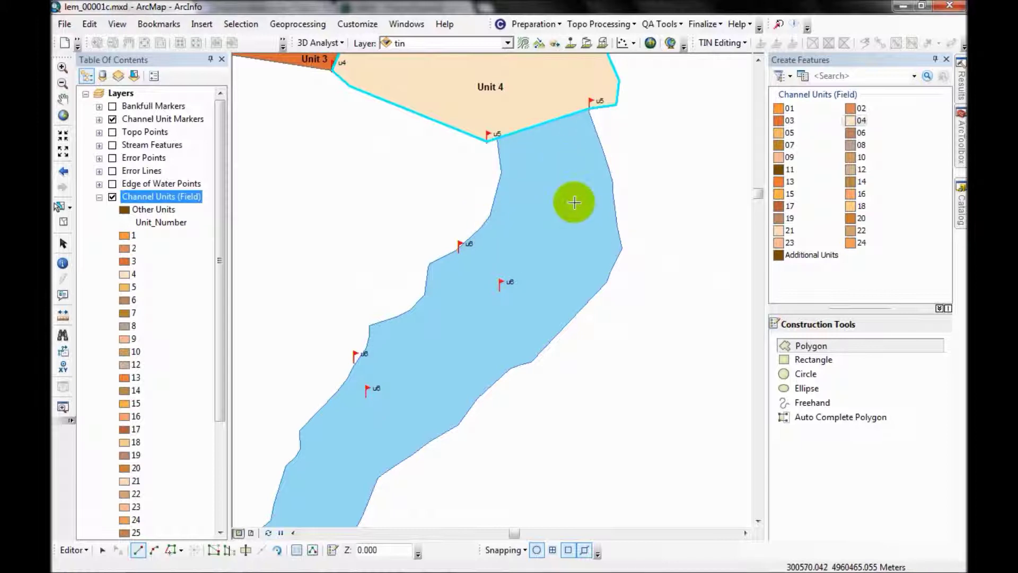
drag(470, 393, 484, 216)
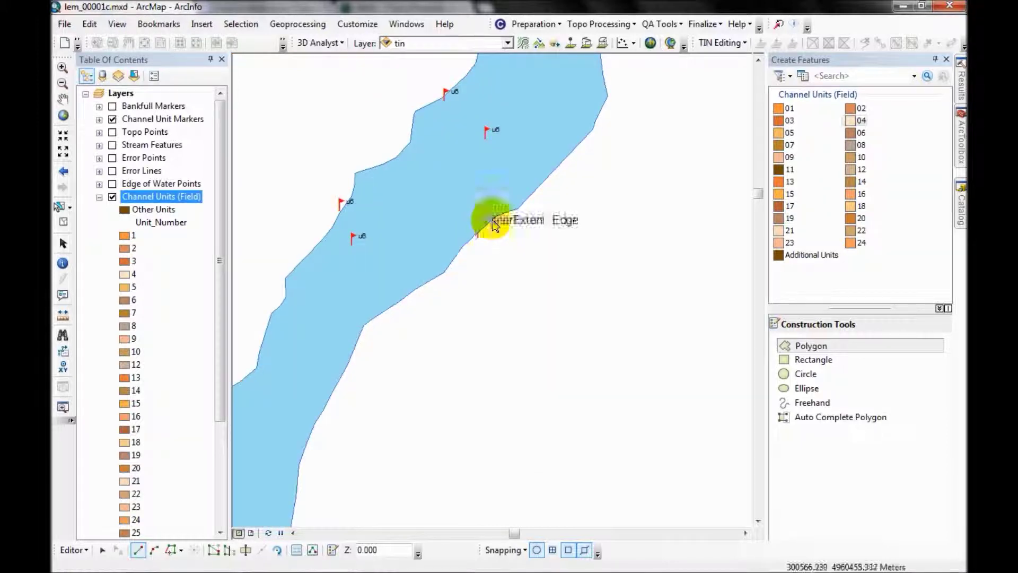
scroll(342, 403, up, 3)
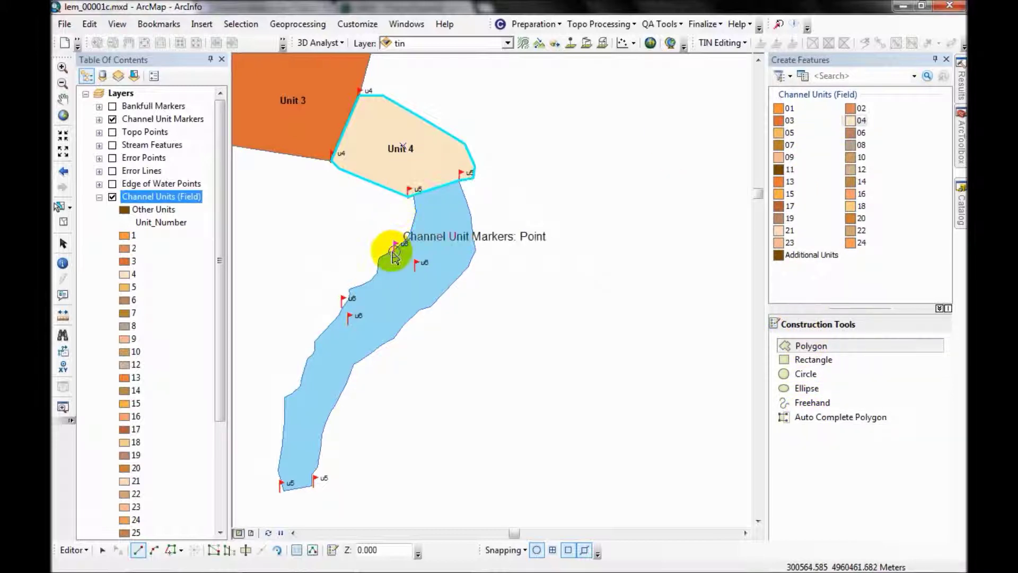
click(360, 325)
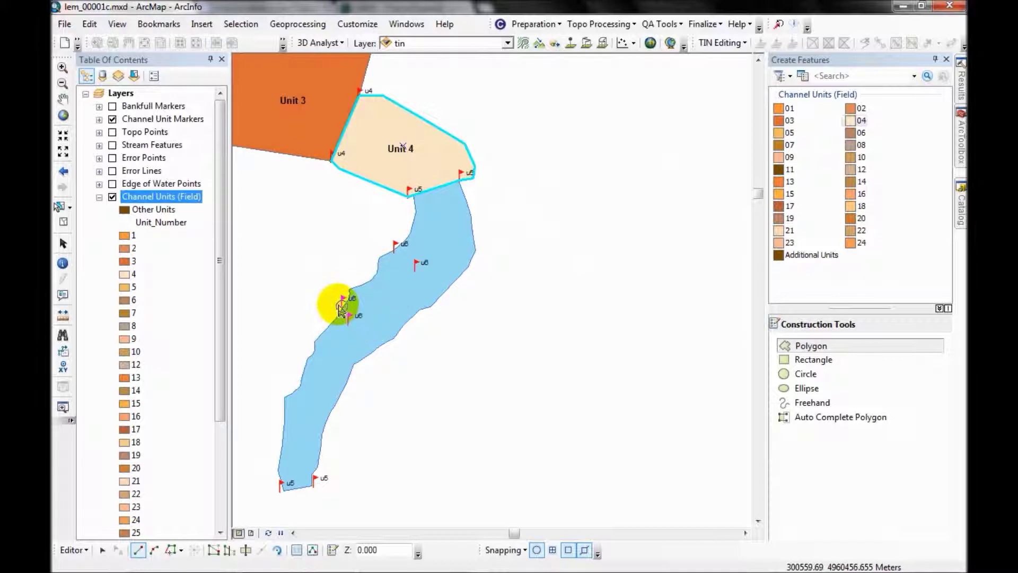
click(784, 133)
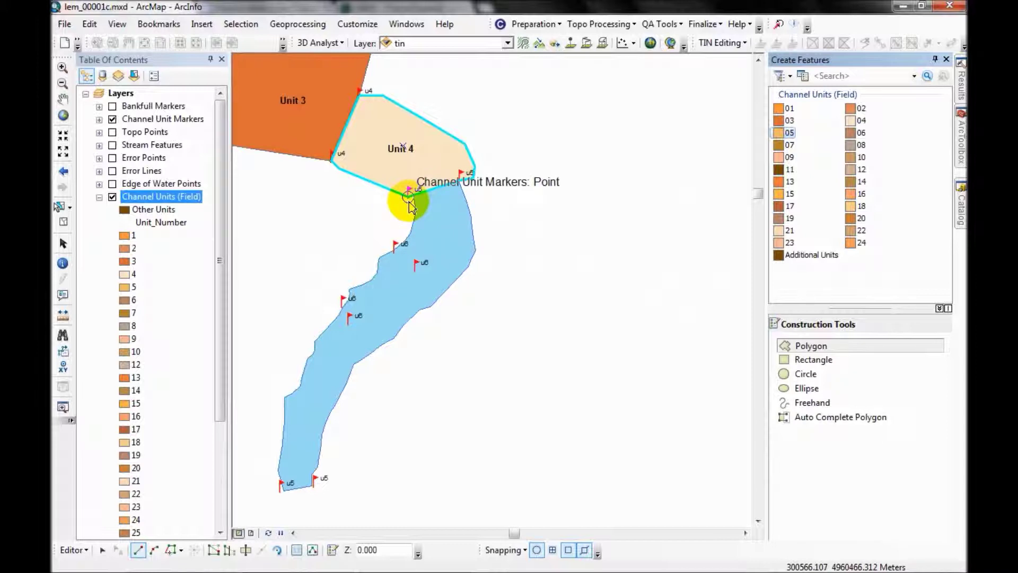
click(408, 198)
Run the unit 05 outline outside the inner bank and through the four u6 markers, leaving the side pocket between them out
scroll(392, 230, up, 4)
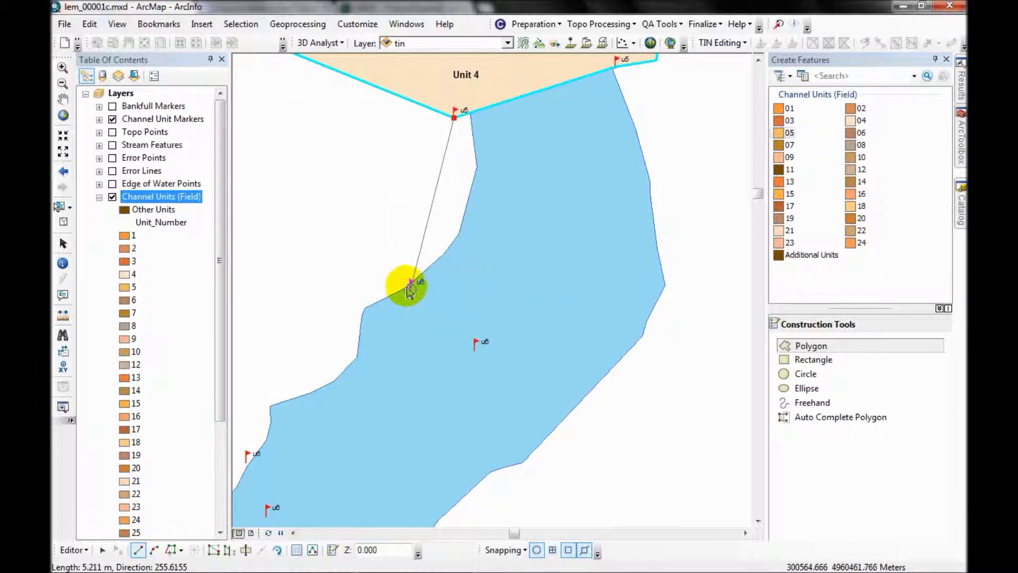
click(376, 246)
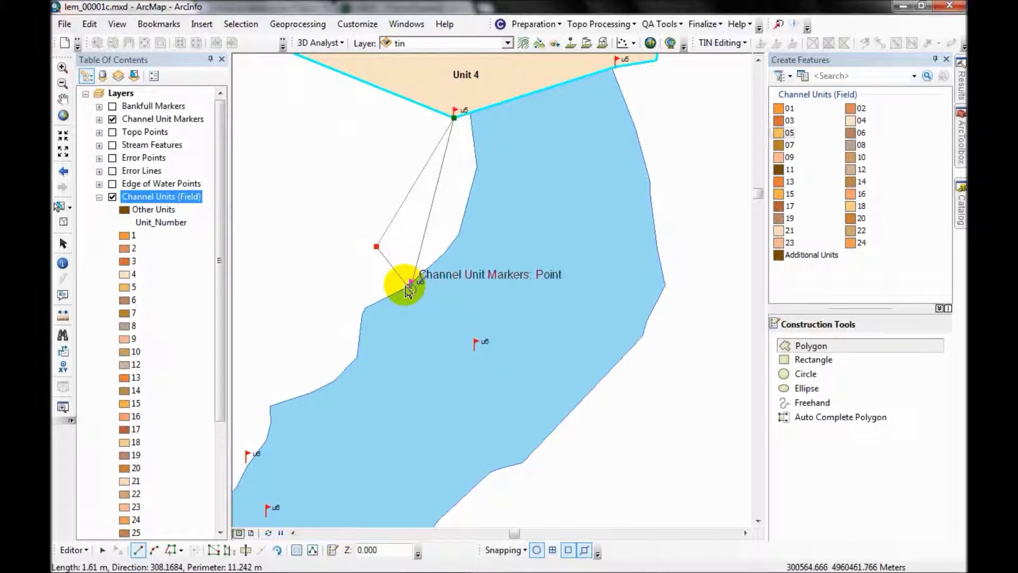
click(411, 289)
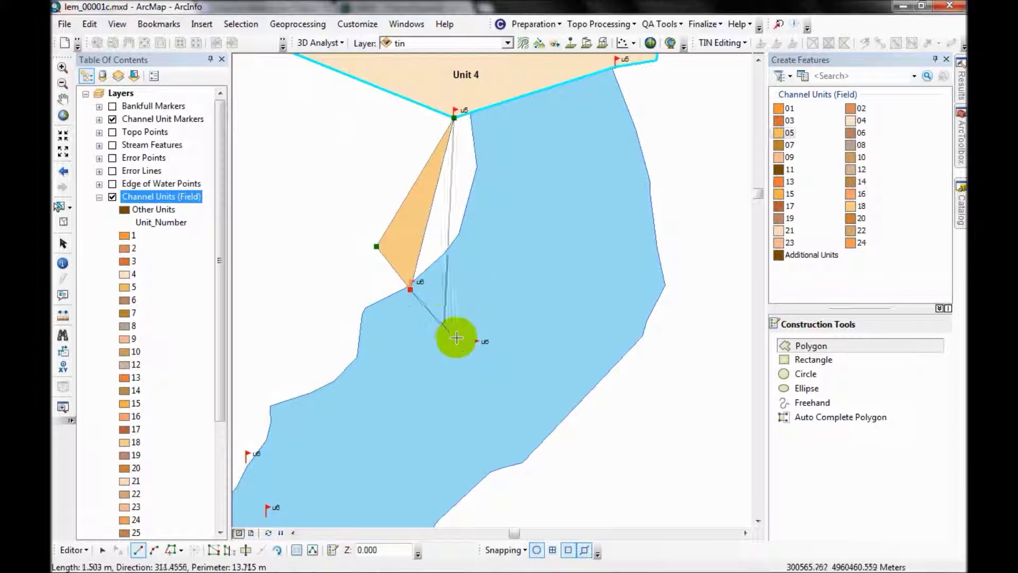
click(475, 351)
drag(438, 408, 544, 232)
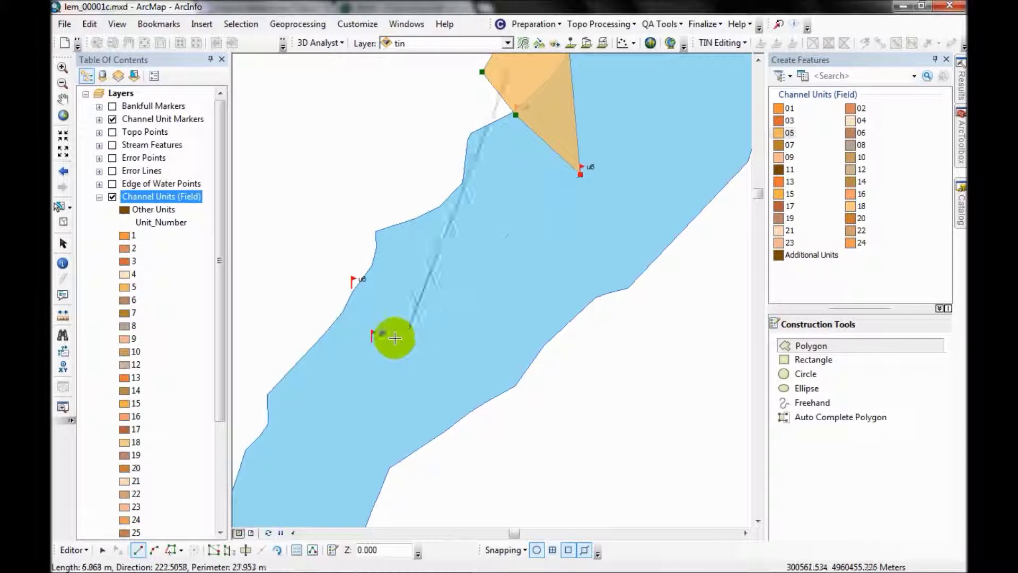
click(374, 347)
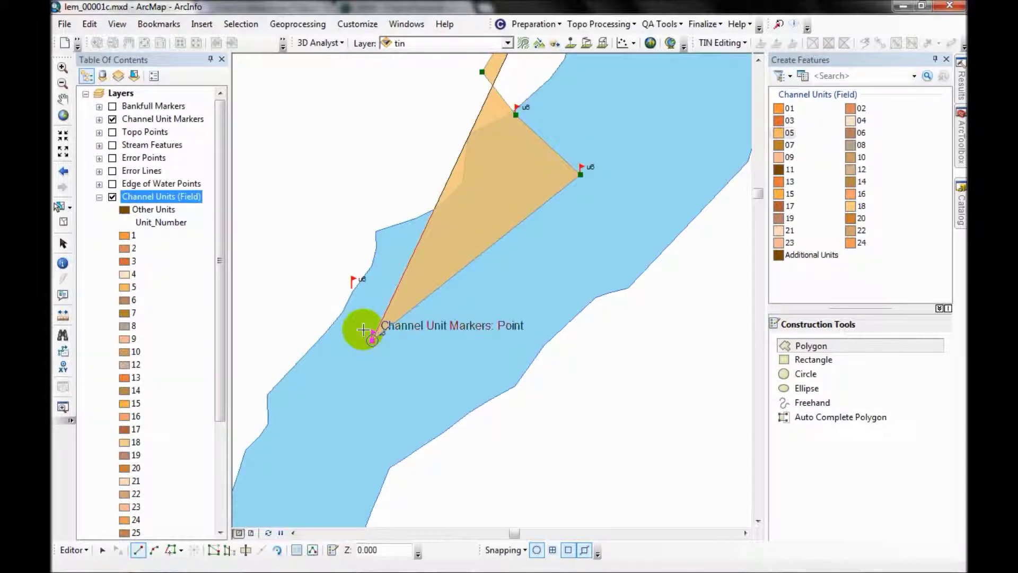
click(352, 287)
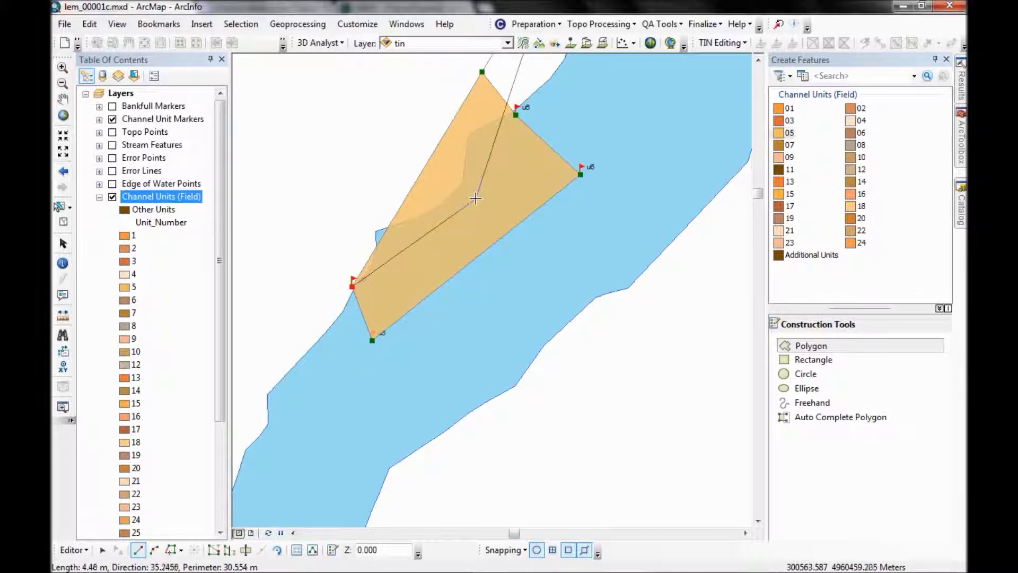
Continue the unit 05 outline outside the inner bank from the last u6 marker and around the two markers at the channel's far end
scroll(474, 198, up, 2)
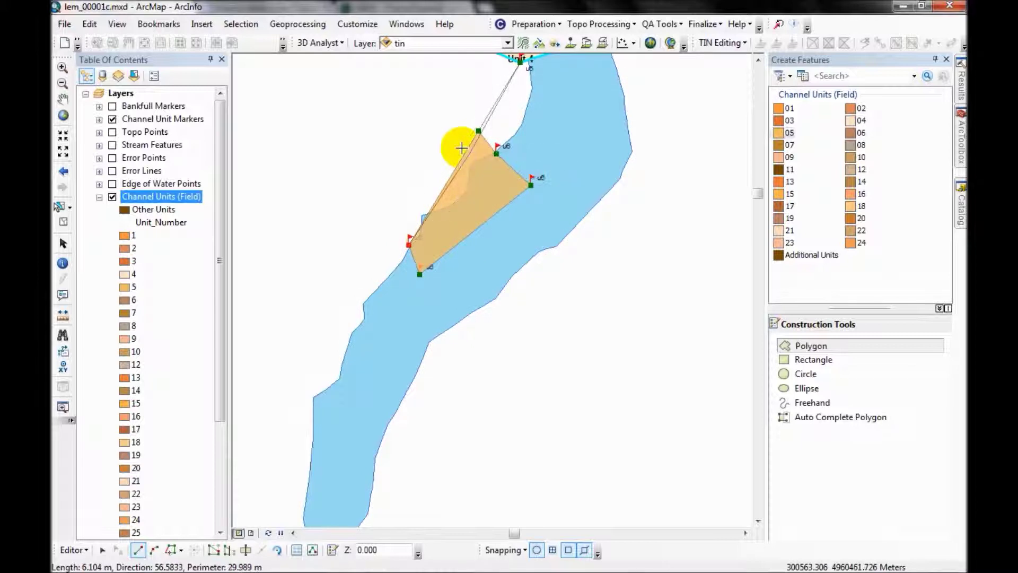
click(426, 134)
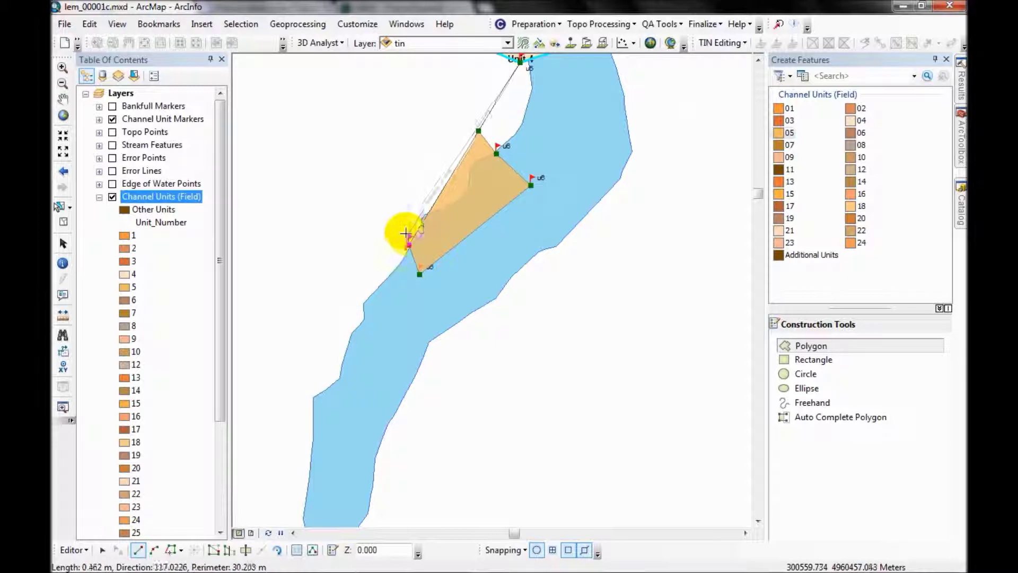
click(401, 242)
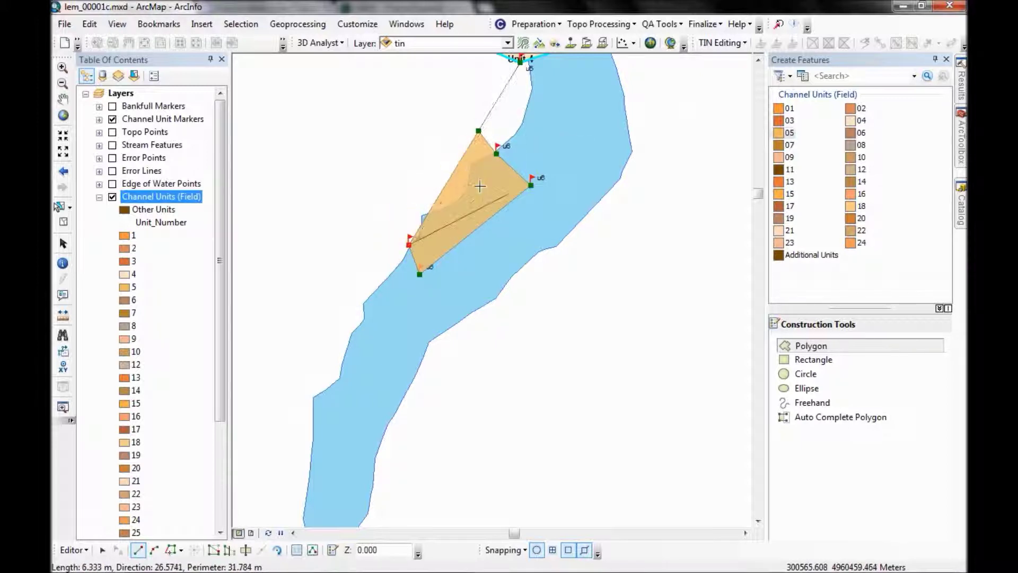
click(361, 284)
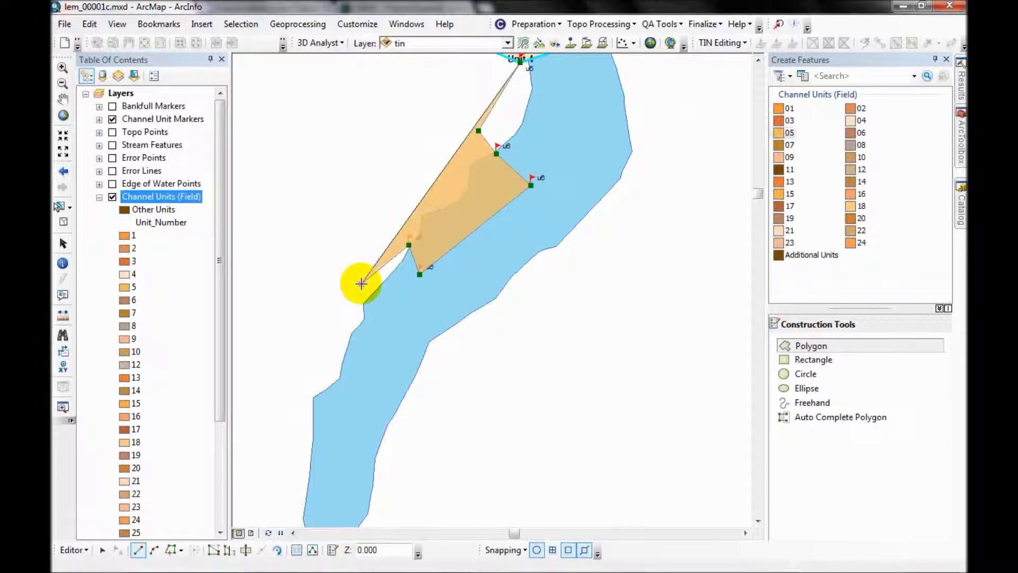
drag(329, 341, 363, 216)
click(359, 231)
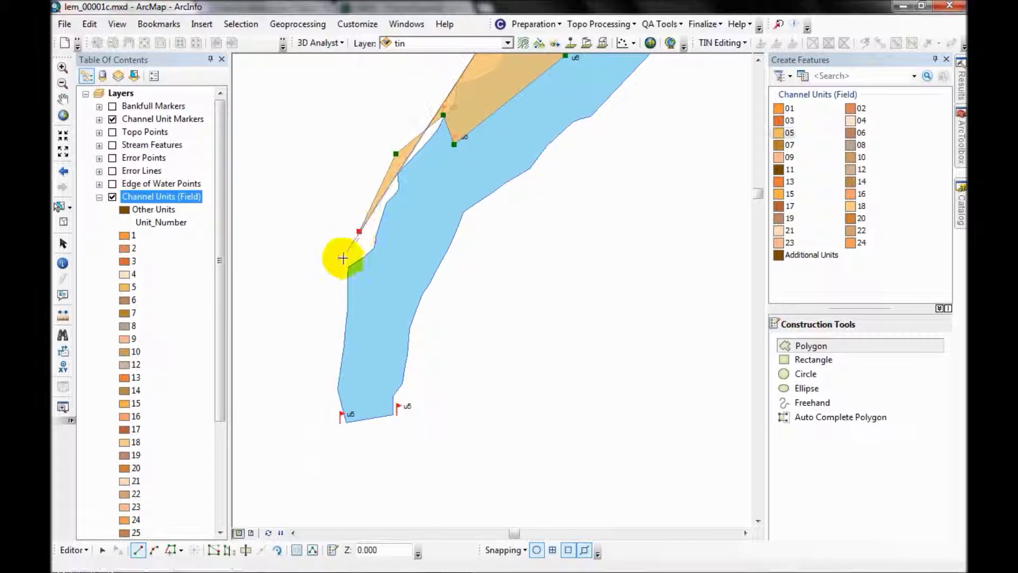
click(333, 282)
click(321, 357)
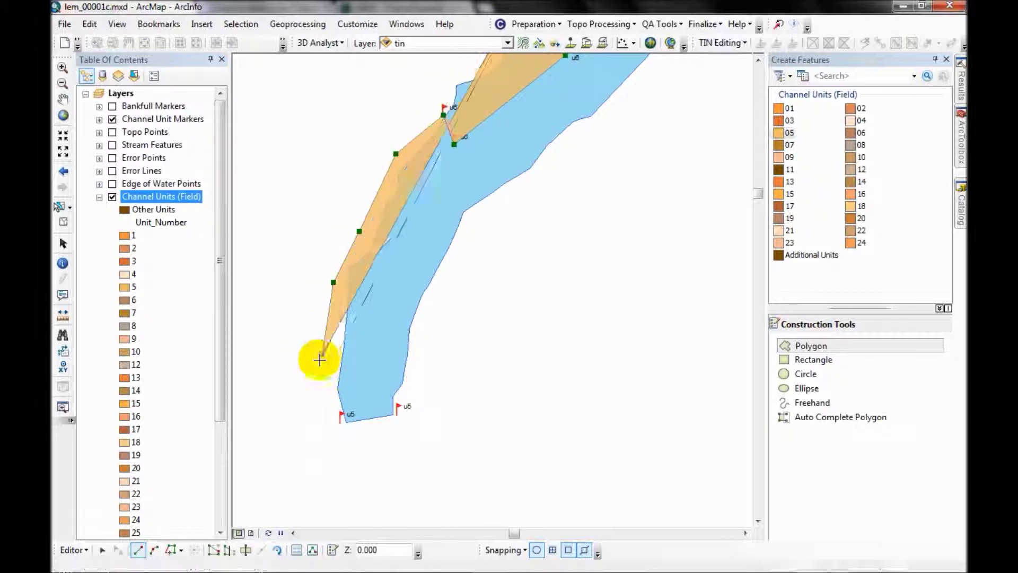
click(320, 429)
click(367, 444)
click(415, 443)
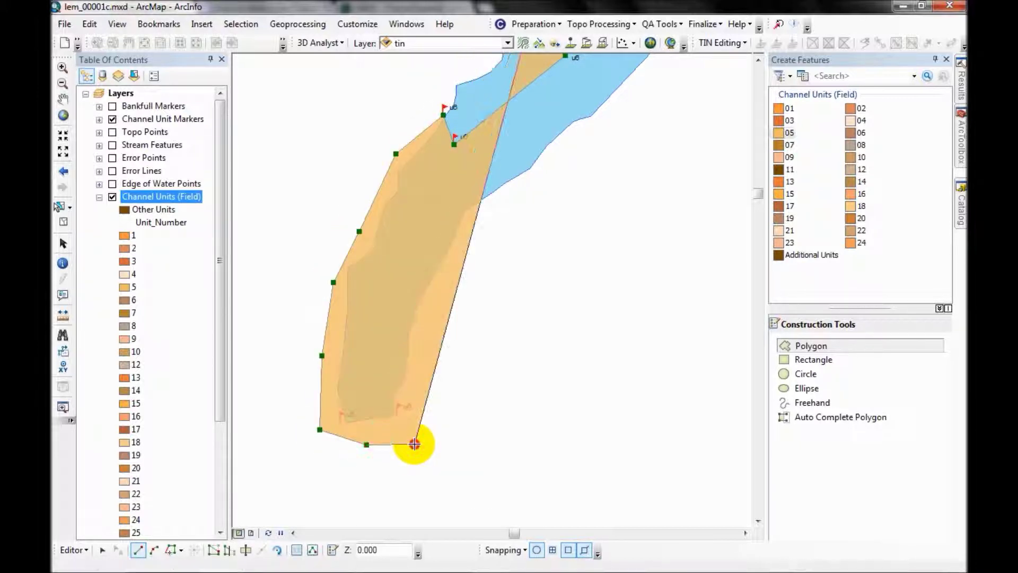
Bring the unit 05 outline back outside the outer bank from the channel's far end to just beyond the unit 4 corner
click(453, 334)
click(495, 234)
click(551, 185)
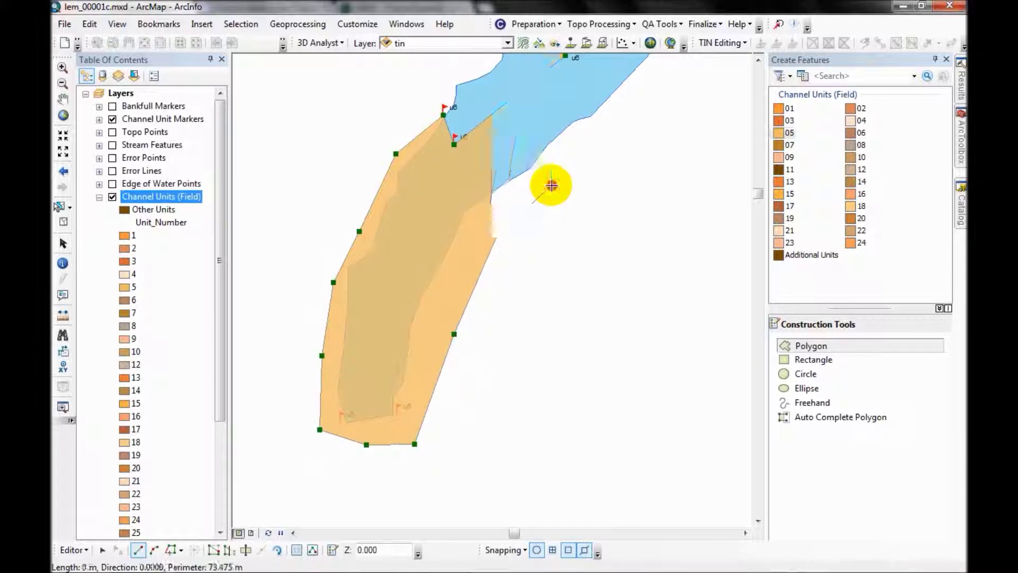
drag(622, 155, 527, 291)
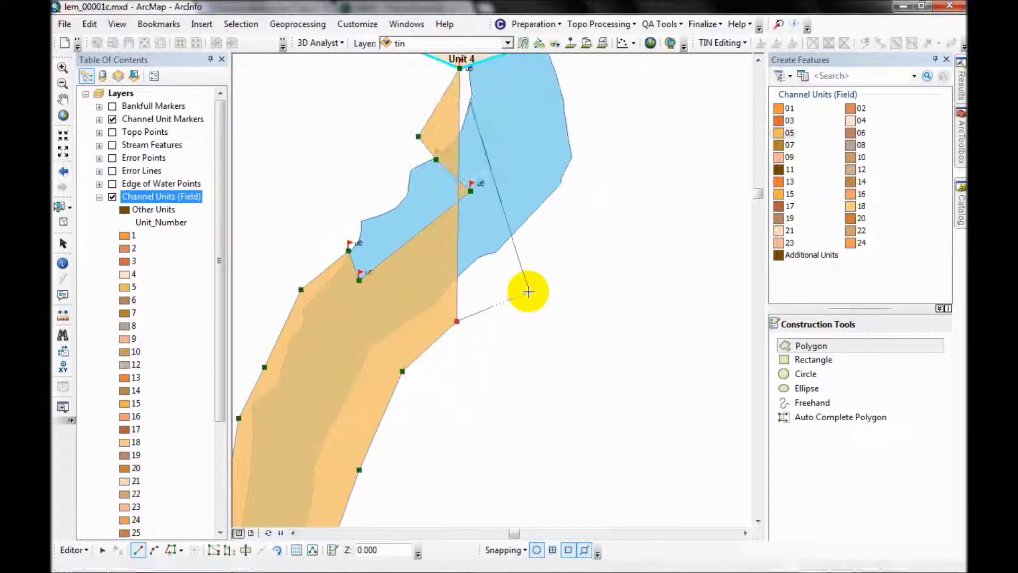
double_click(531, 264)
click(531, 264)
click(571, 217)
drag(597, 145, 566, 232)
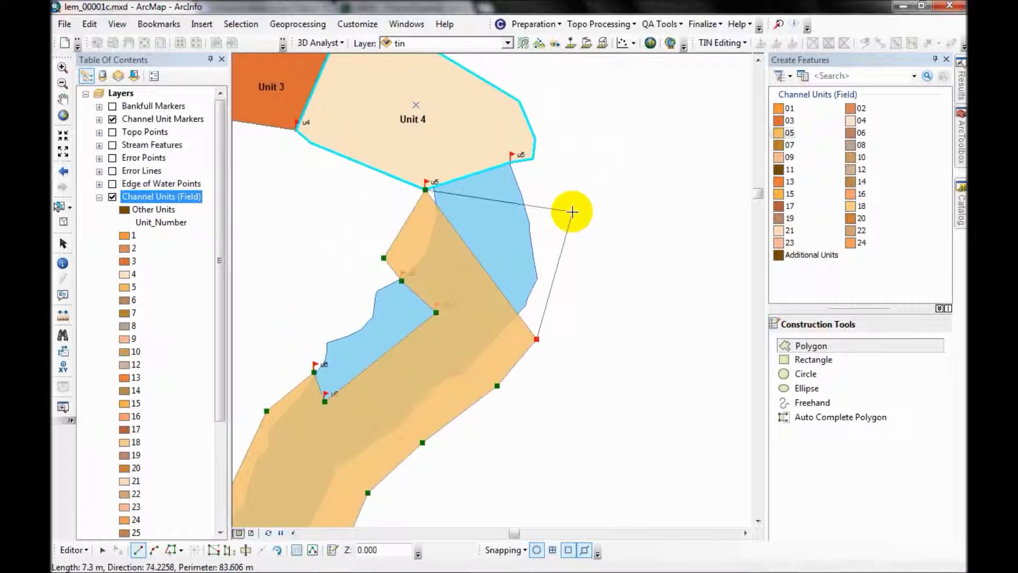
click(573, 212)
click(571, 180)
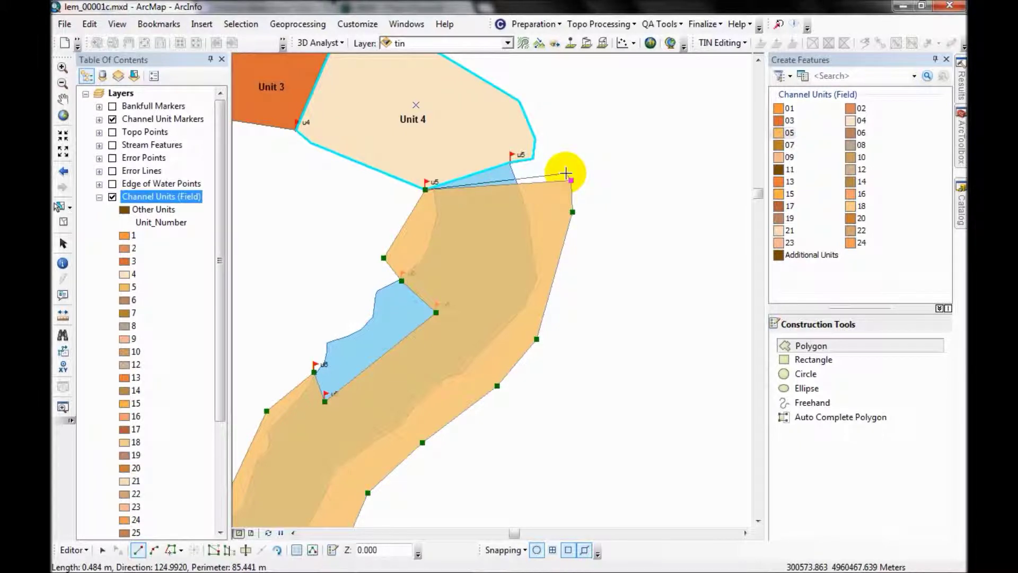
click(554, 163)
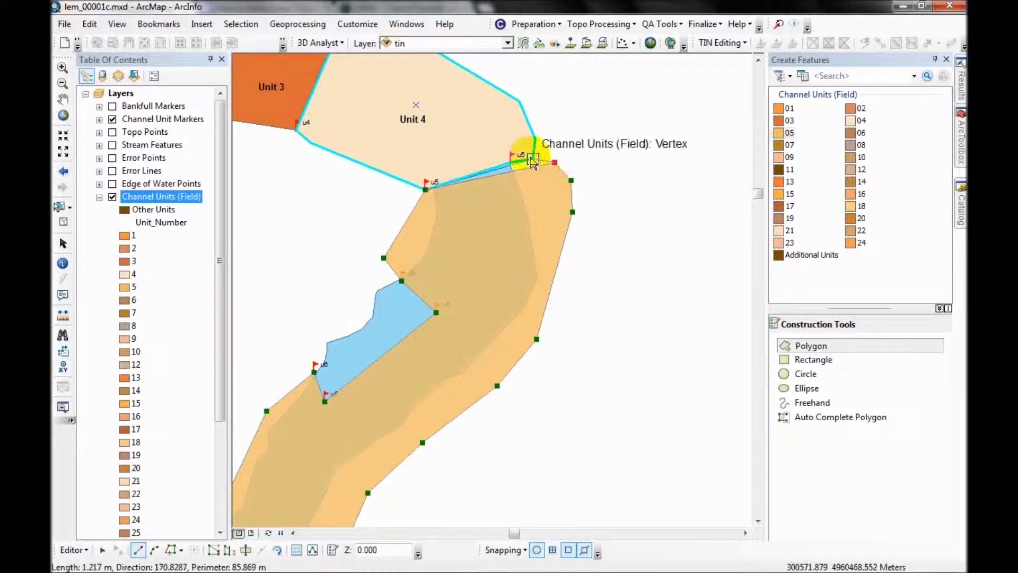
Snap the unit 05 outline to the unit 4 corner vertex and the outer-bank u5 marker, and finish the sketch
click(533, 159)
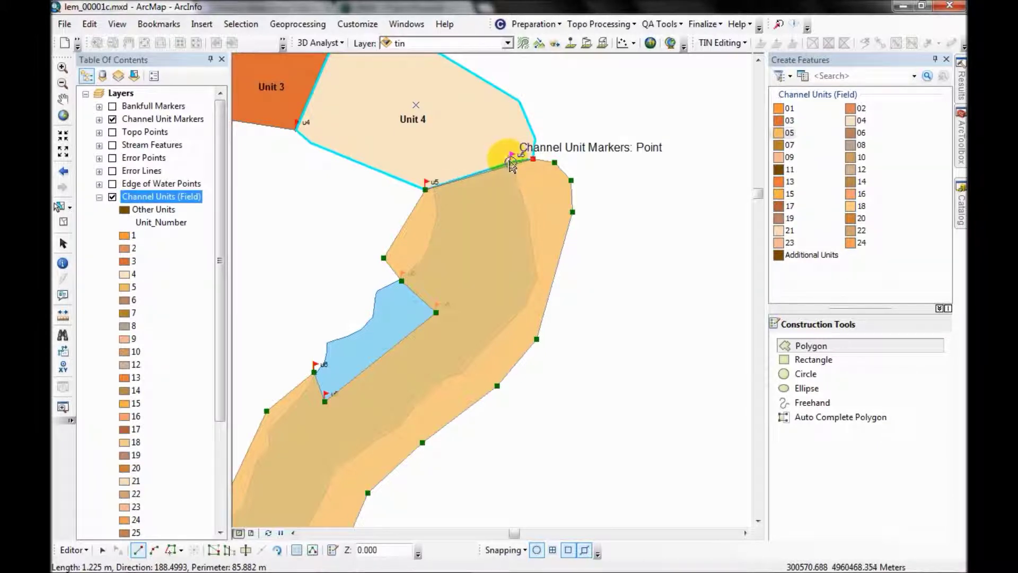
click(510, 161)
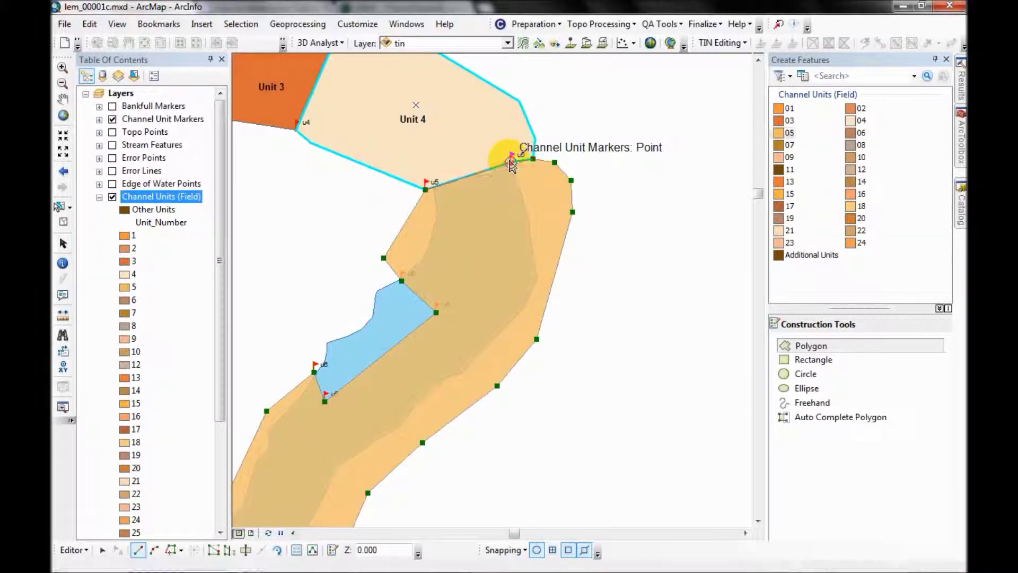
right_click(510, 163)
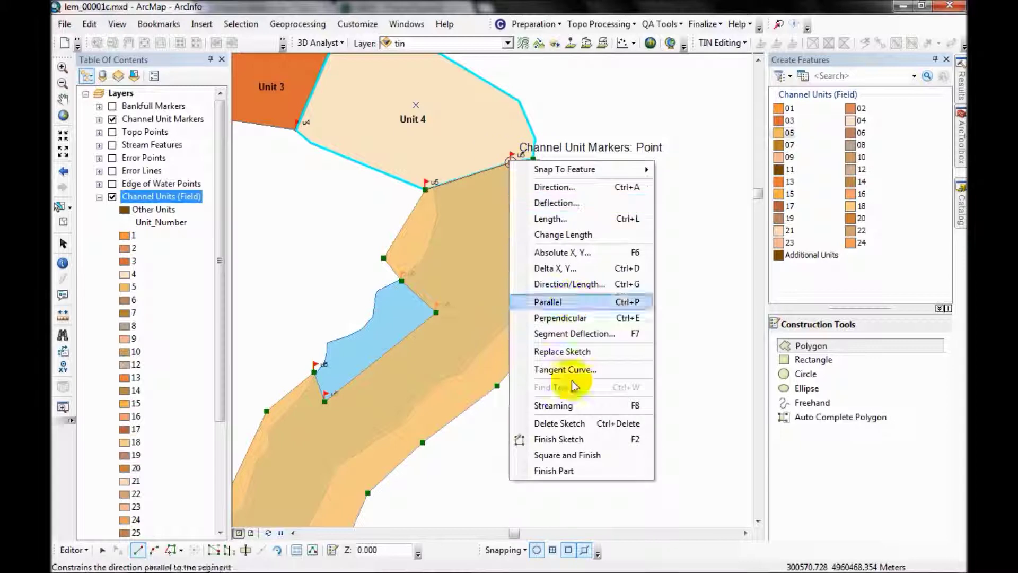
click(560, 439)
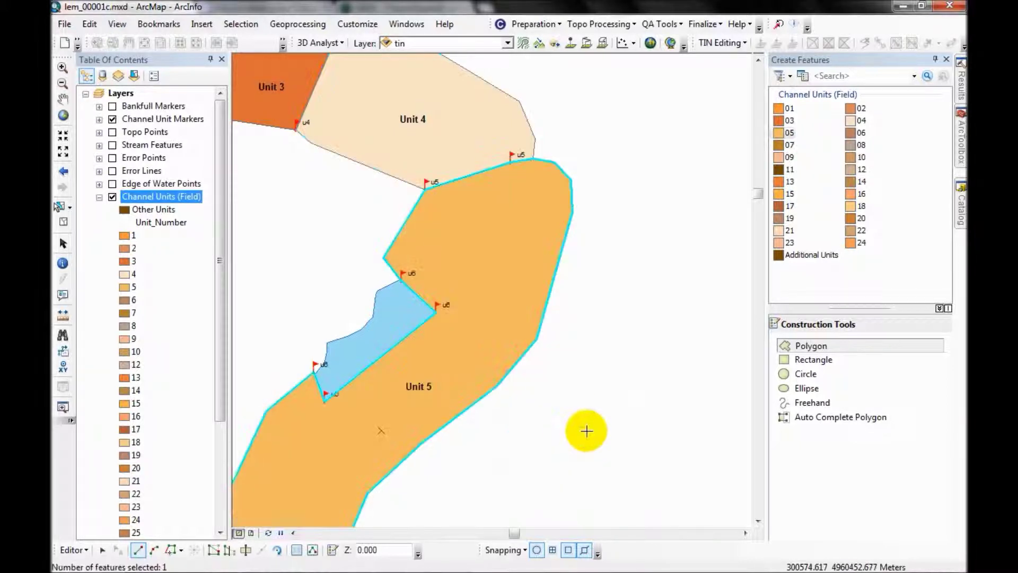
Create the unit 06 polygon with Auto Complete Polygon by closing the pocket in unit 5 from its upper edge to the lower inner-bank u6 marker
drag(582, 335, 600, 206)
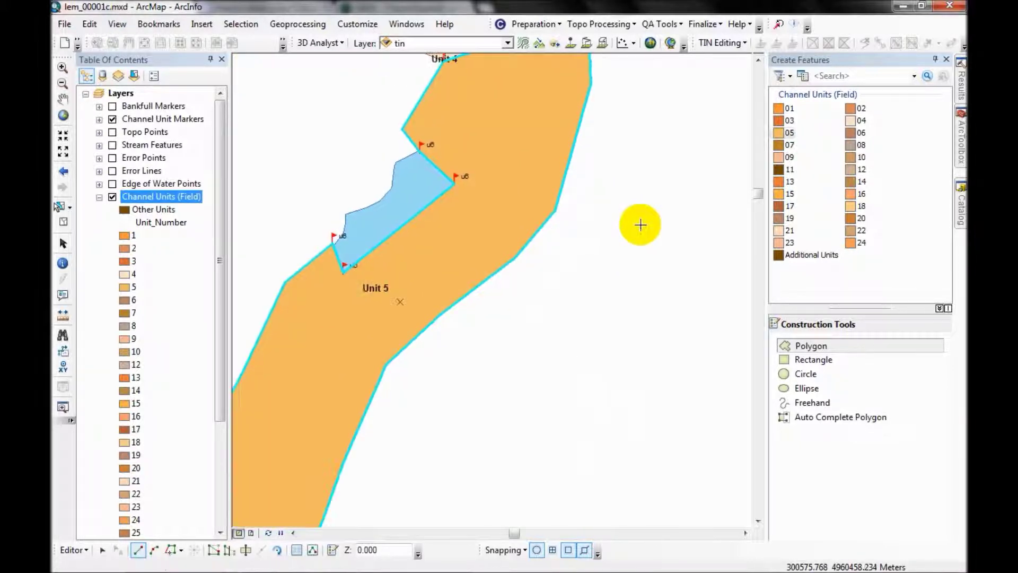
click(858, 136)
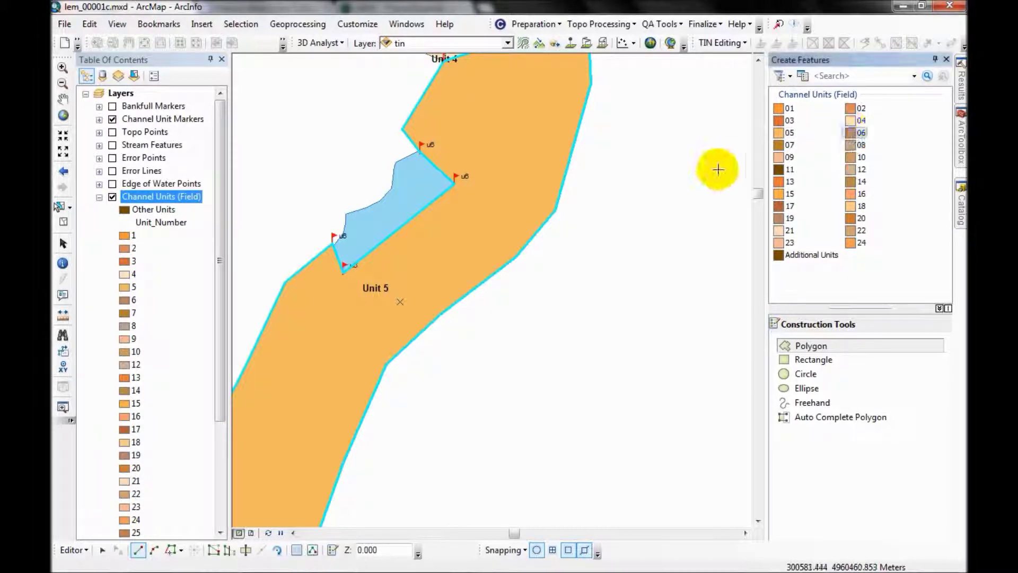
click(835, 422)
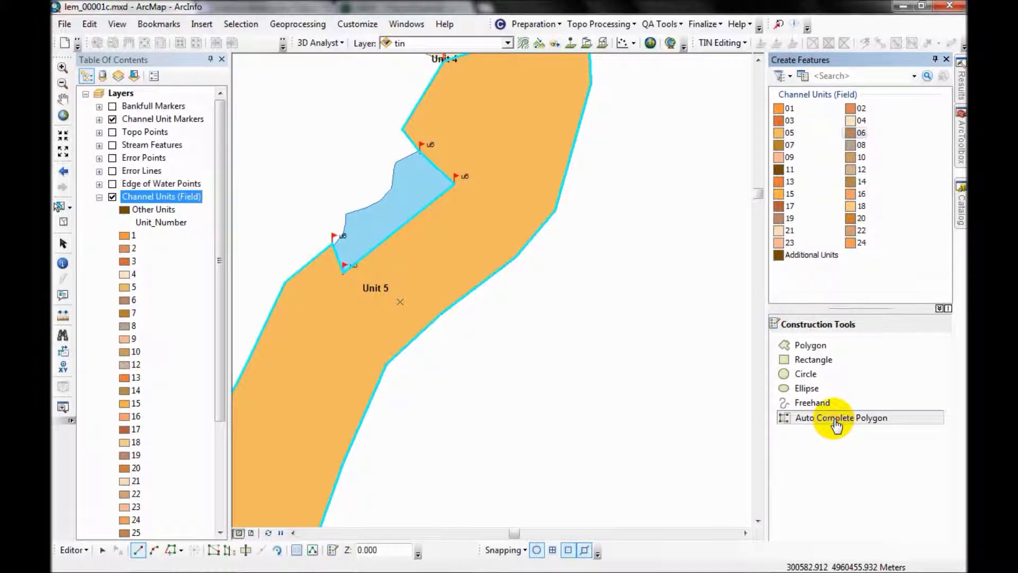
scroll(602, 360, up, 2)
scroll(602, 360, down, 3)
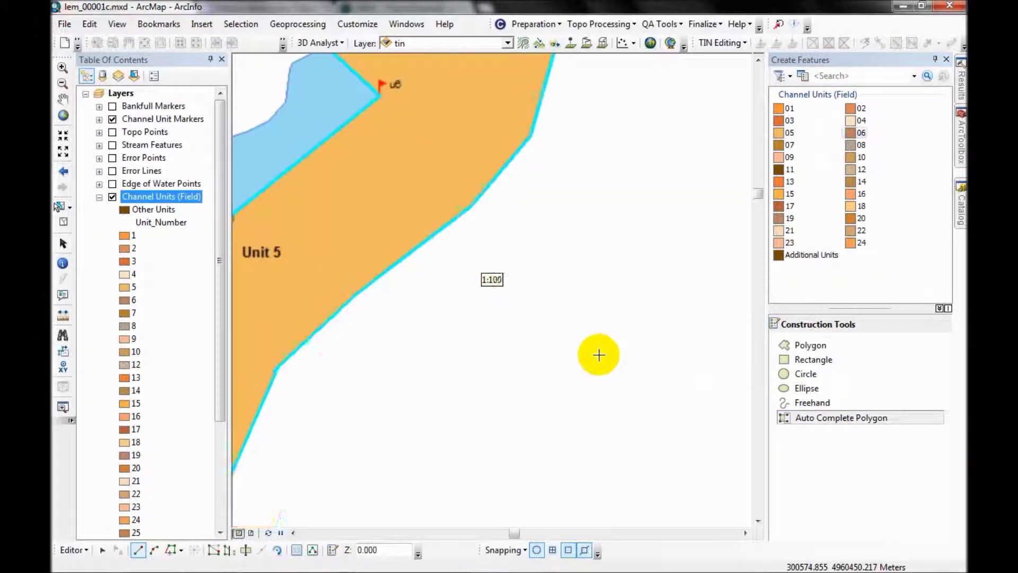
drag(393, 189, 638, 312)
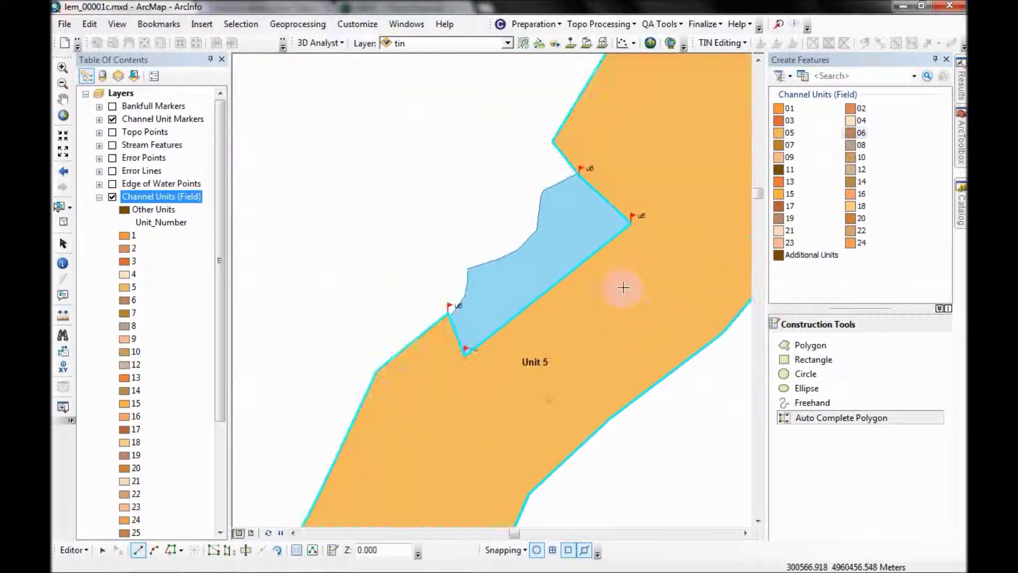
click(557, 149)
click(445, 295)
drag(446, 294, 447, 318)
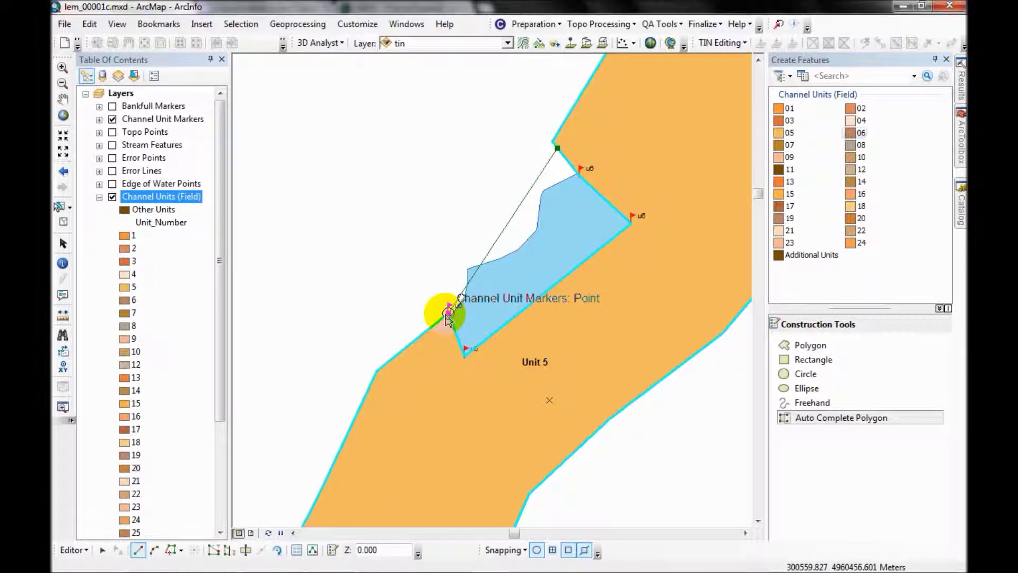
right_click(447, 317)
click(504, 276)
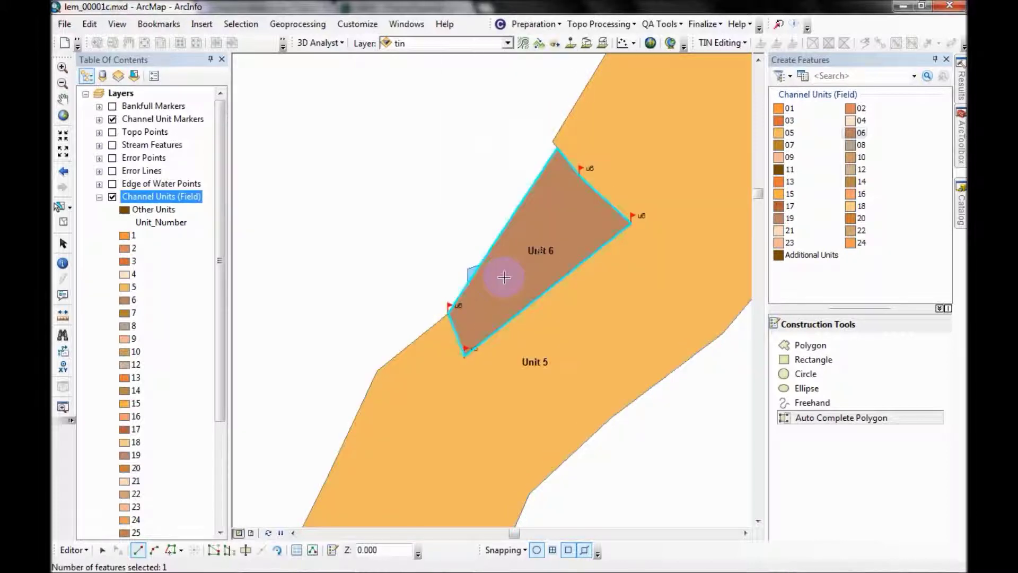
click(448, 316)
click(557, 153)
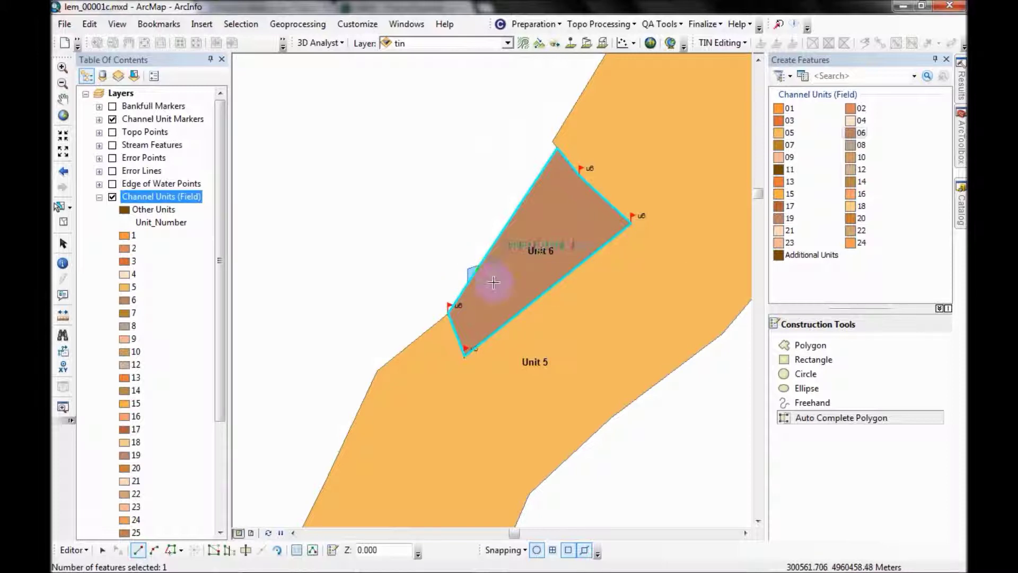
click(492, 259)
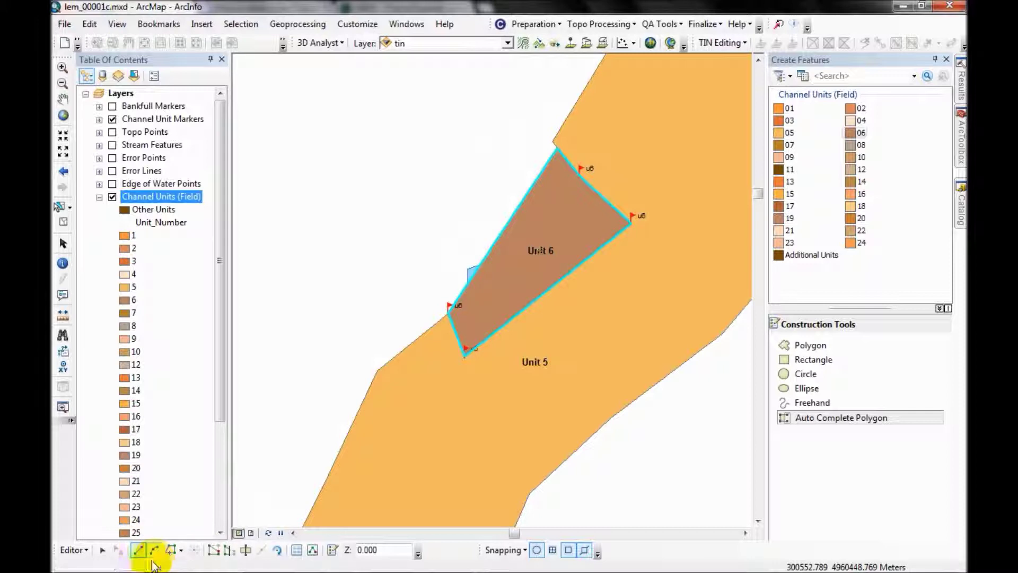
Delete the unit 6 polygon that leaves part of the water extent along the inner bank uncovered
click(103, 550)
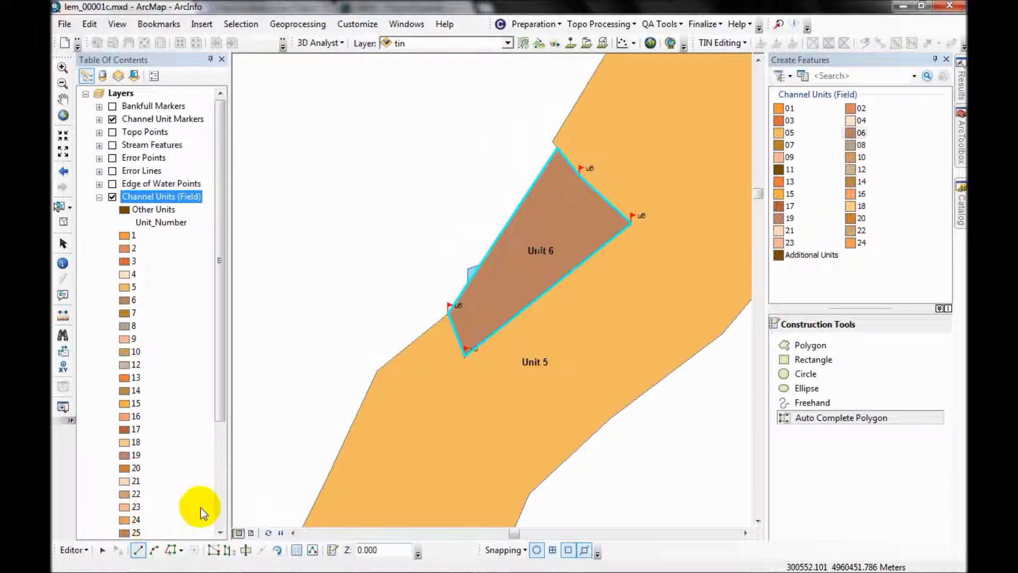
click(518, 212)
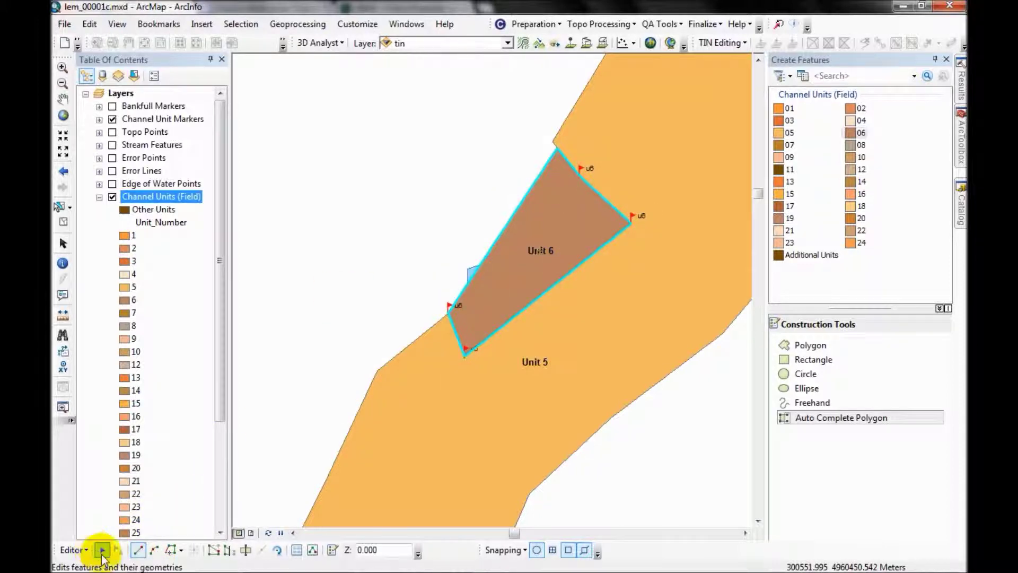
click(103, 551)
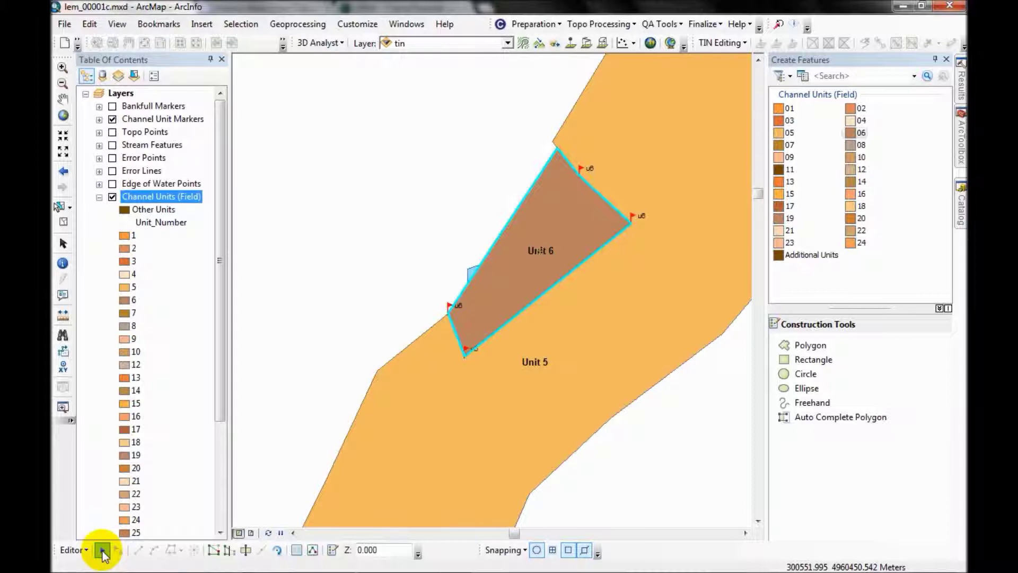
click(515, 272)
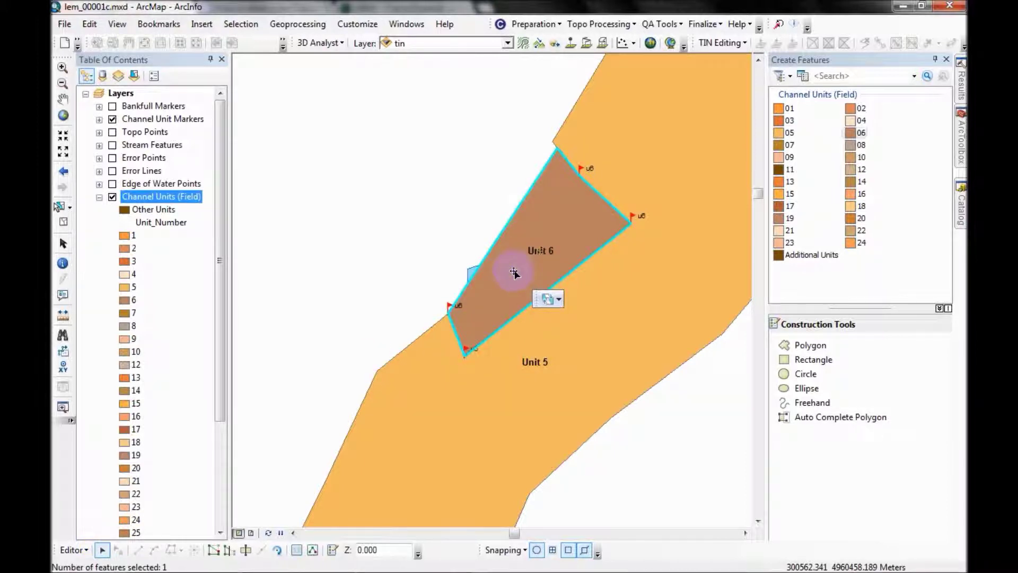
click(541, 234)
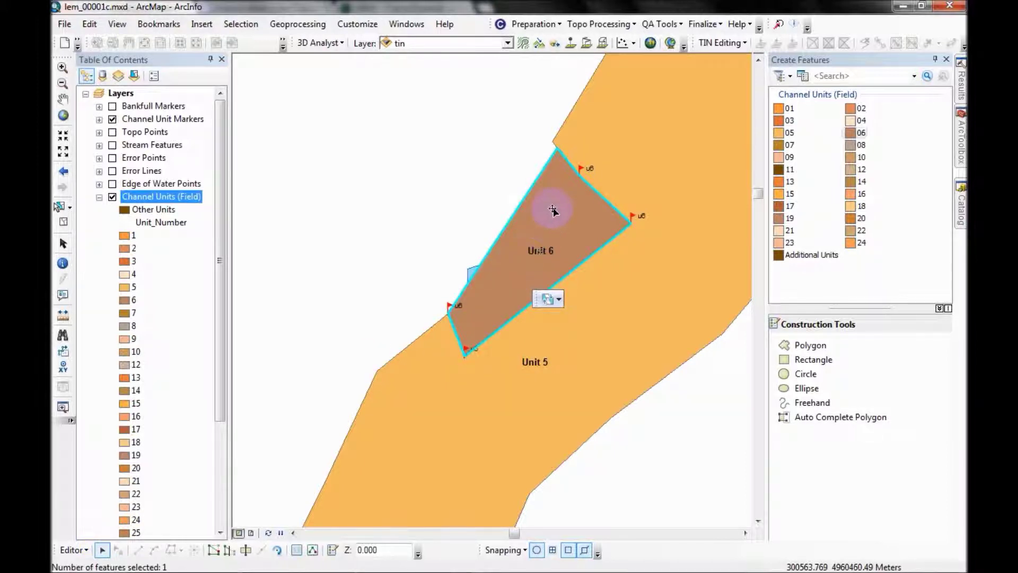
key(Delete)
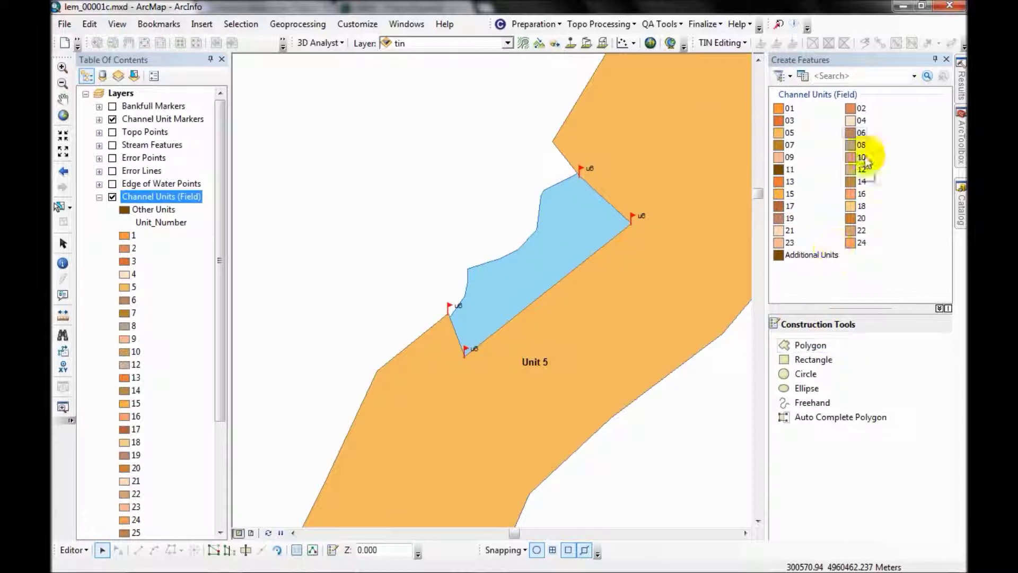
Create a unit 06 polygon with Auto Complete Polygon, arcing outside the water extent from unit 5's edge by the upper u6 marker to the lower inner-bank u6 marker
click(858, 132)
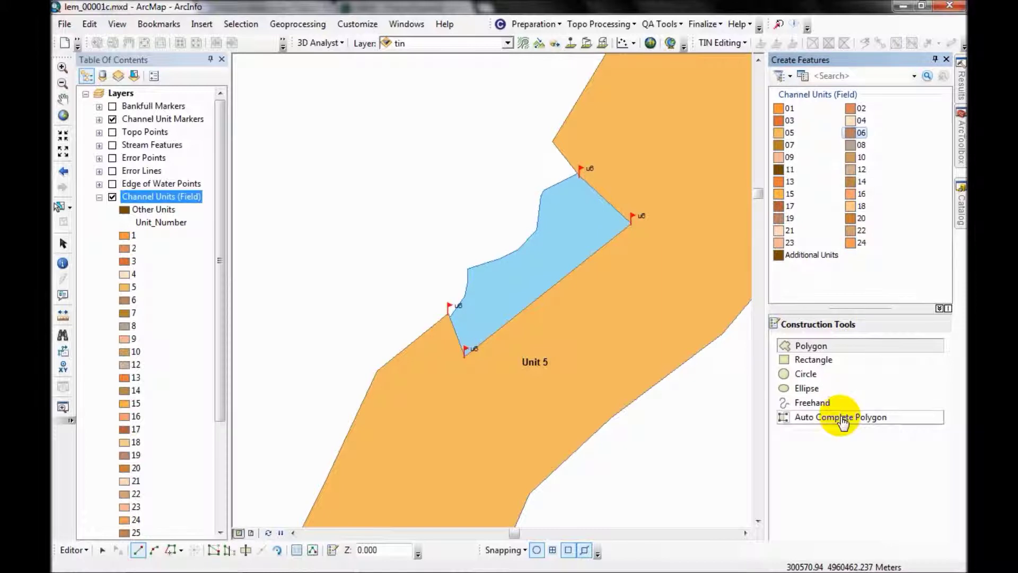
click(838, 417)
click(572, 164)
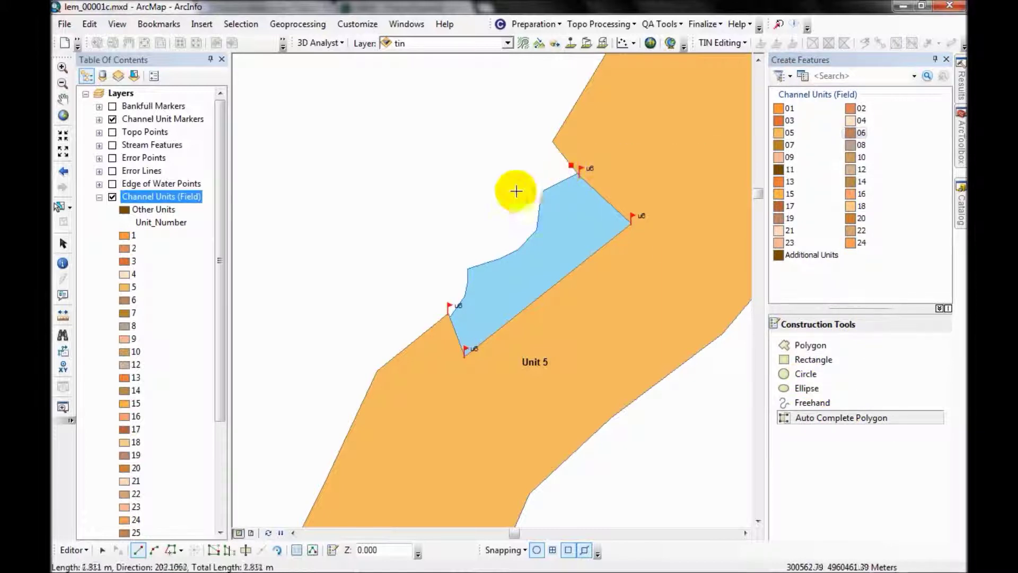
click(498, 197)
click(454, 221)
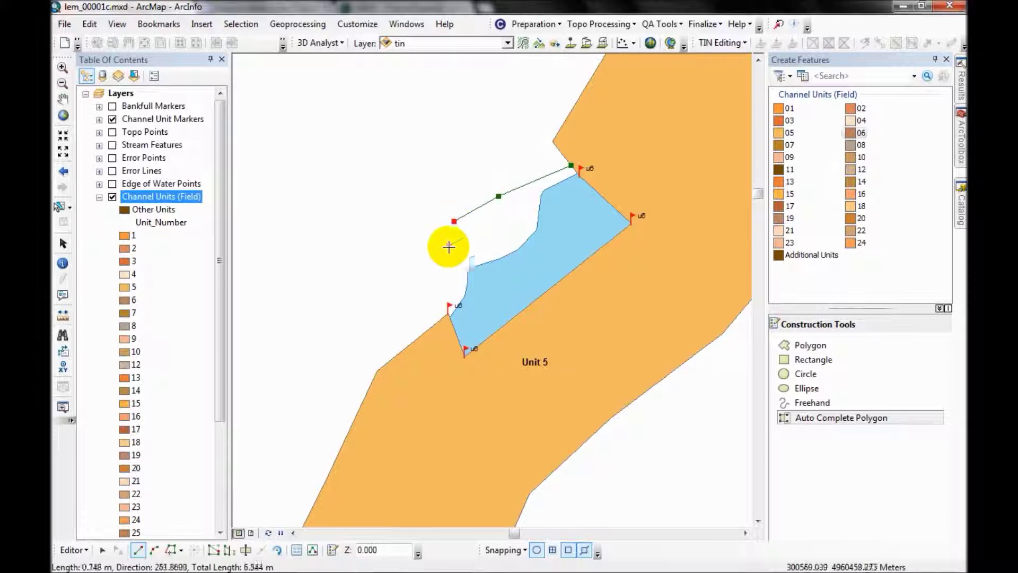
click(447, 260)
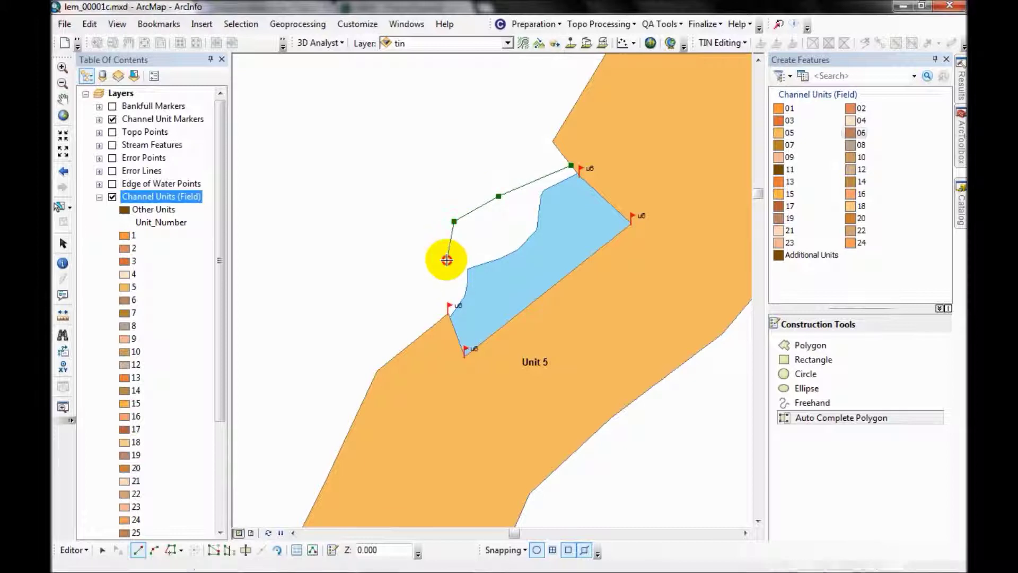
click(449, 313)
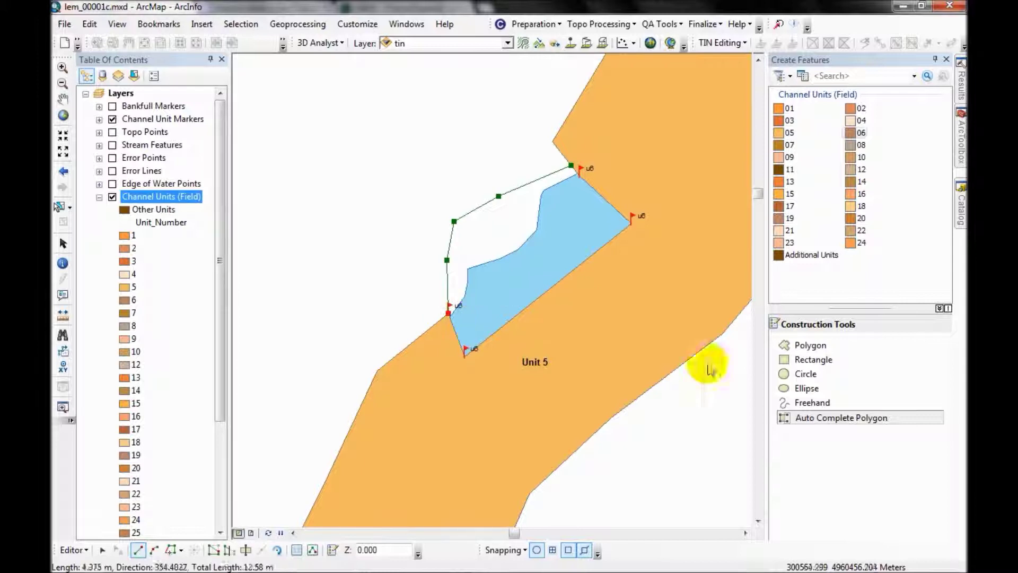
right_click(514, 265)
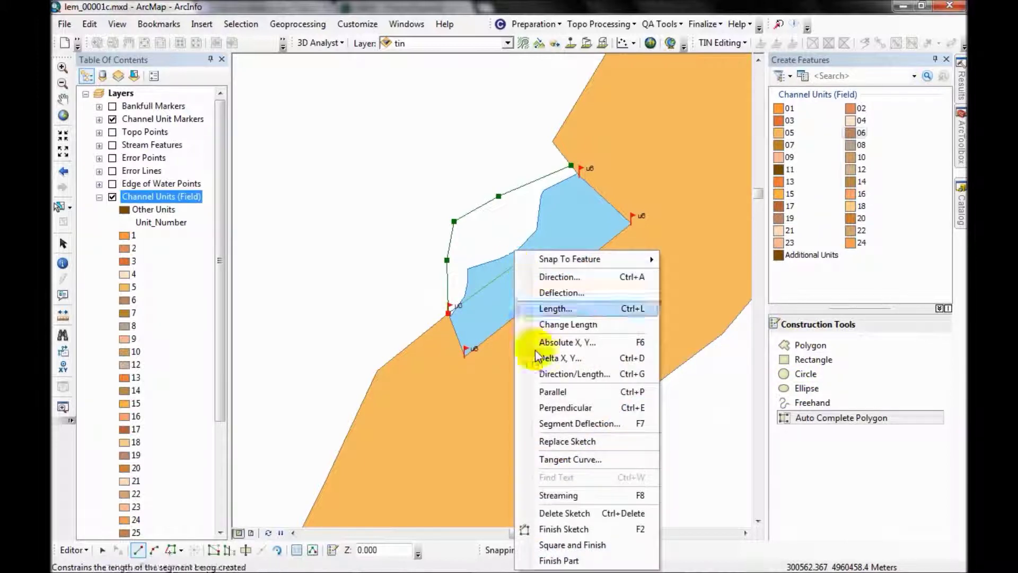
click(530, 525)
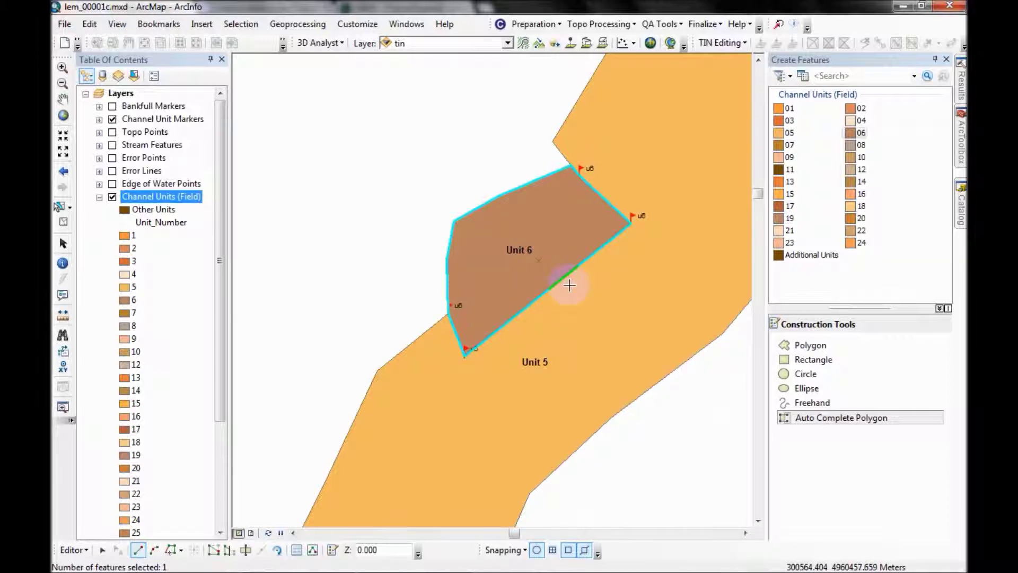
Stop the editing session and save the edits to the channel unit polygons
scroll(583, 274, up, 2)
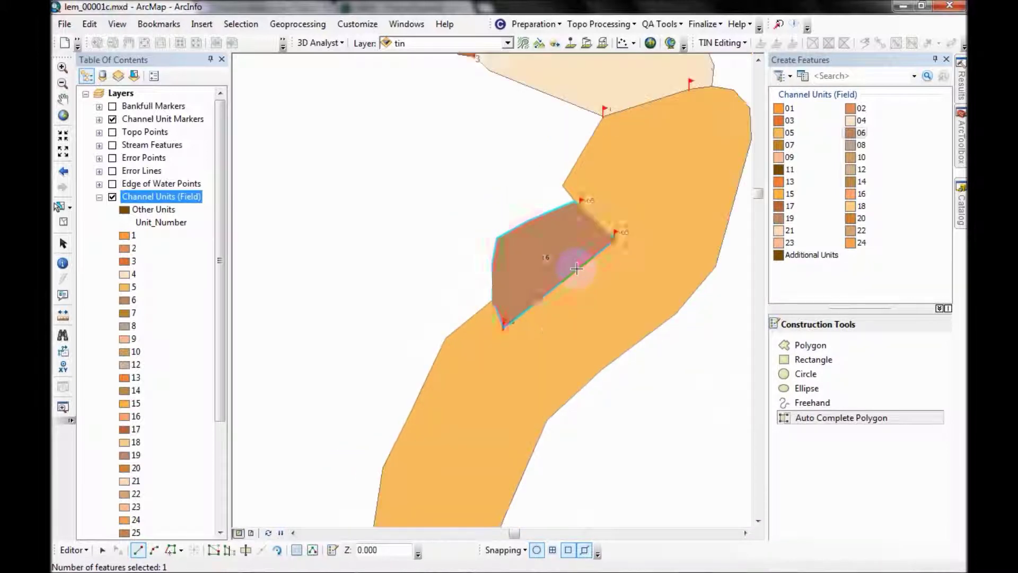
scroll(580, 247, up, 3)
drag(477, 236, 541, 265)
scroll(484, 289, up, 2)
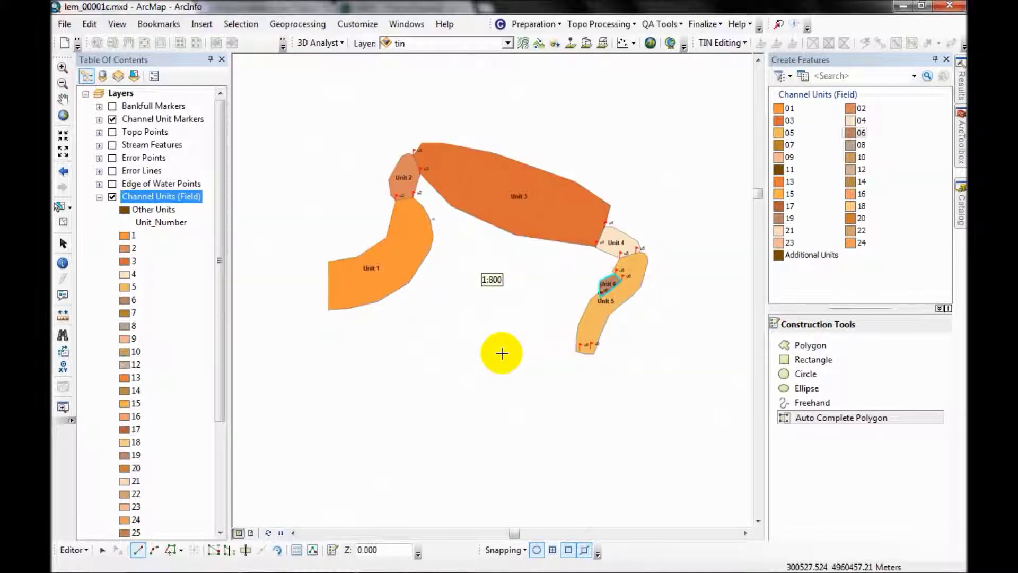
drag(416, 314, 449, 316)
scroll(524, 293, down, 1)
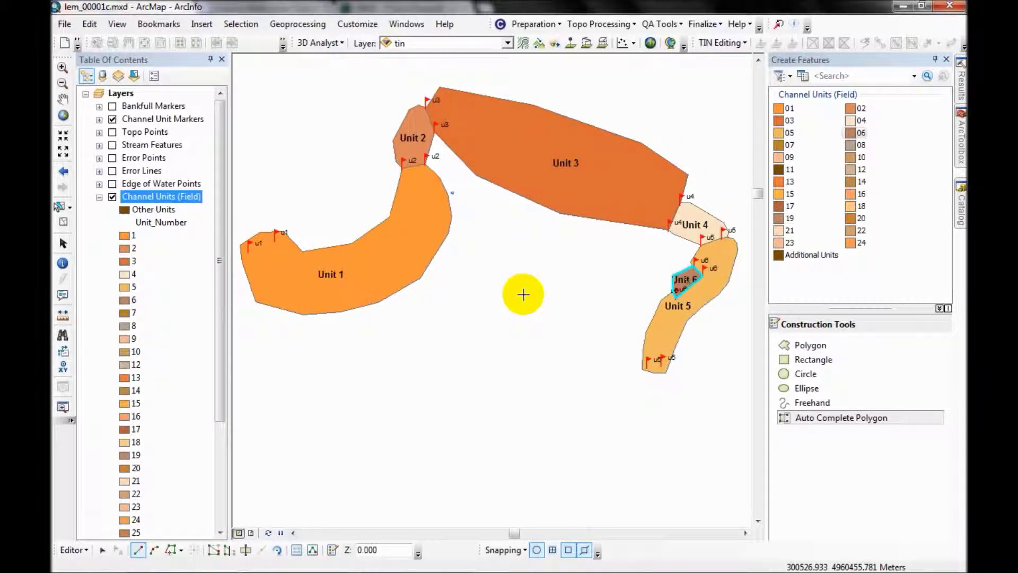
click(73, 550)
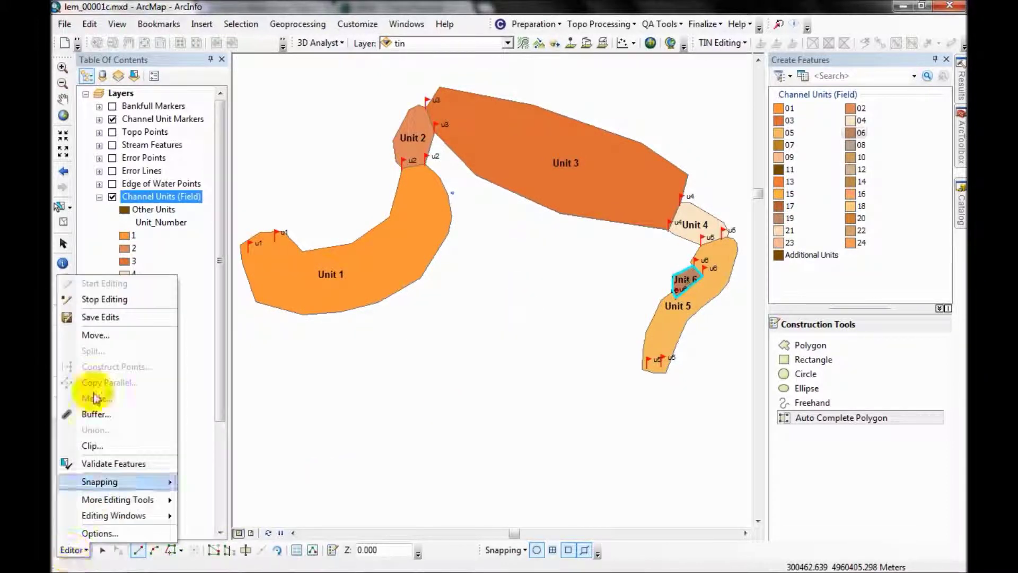
click(123, 300)
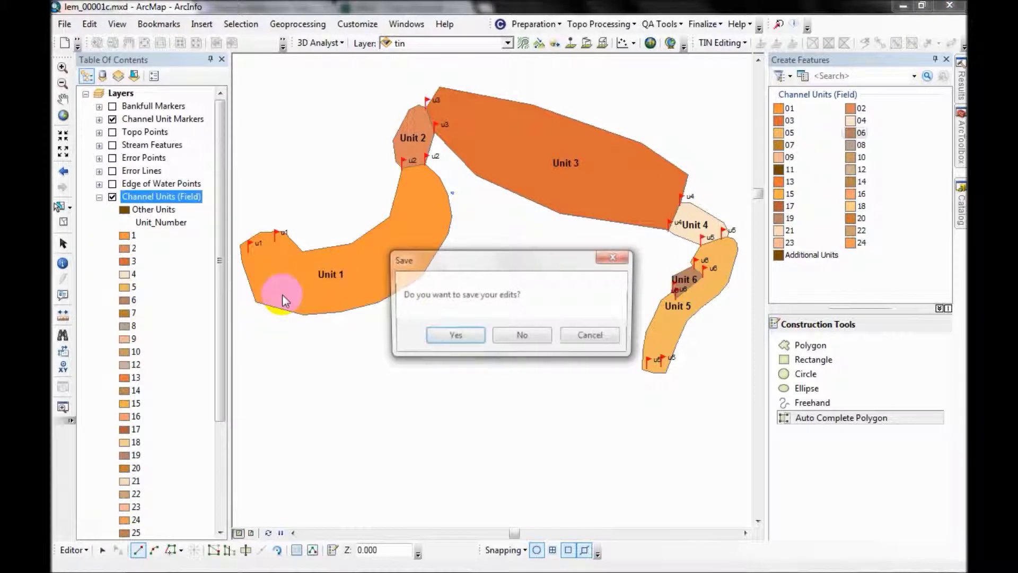
click(454, 334)
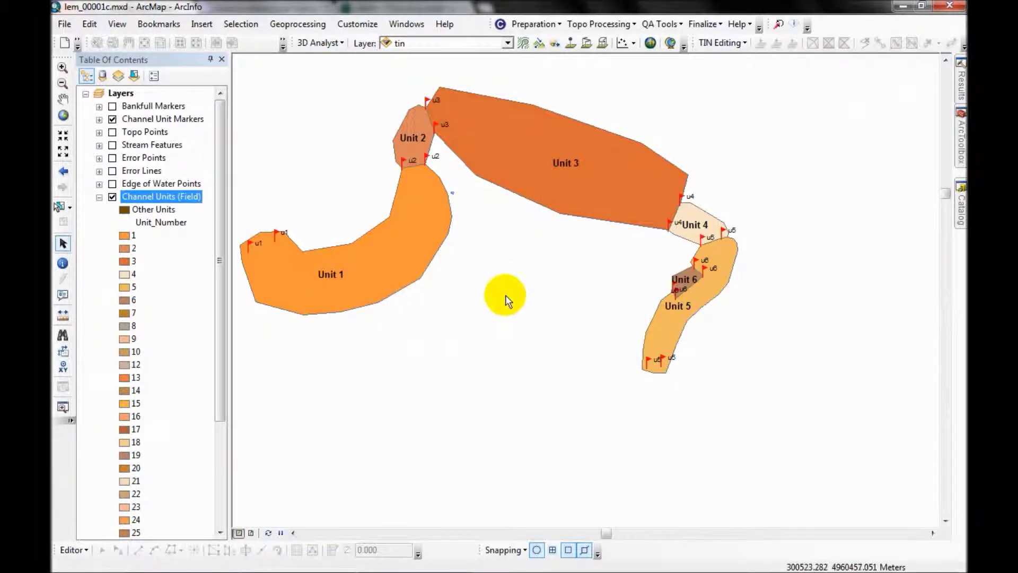